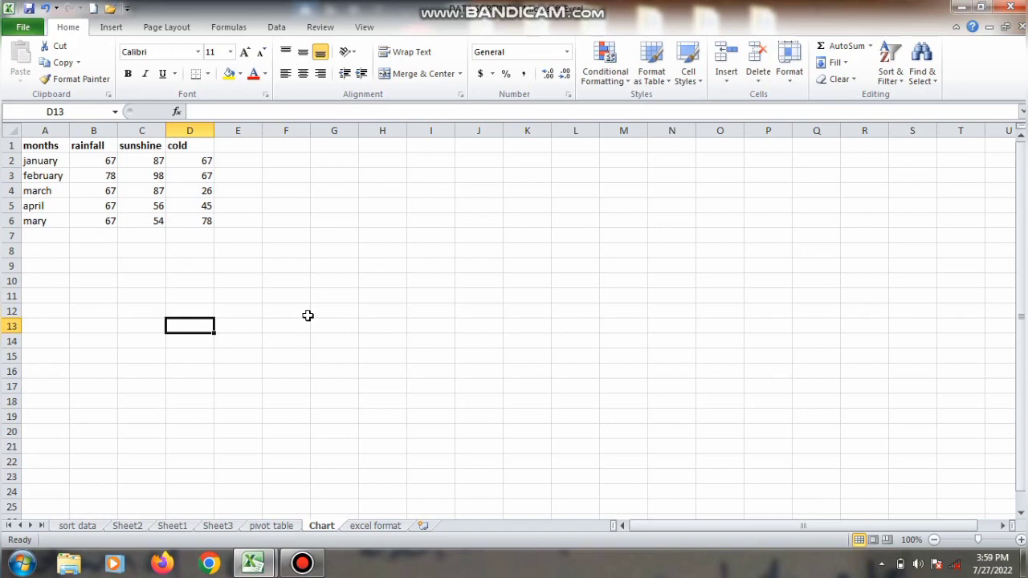
Step: Correct the month name in cell A6 to "may"
click(57, 218)
double_click(204, 111)
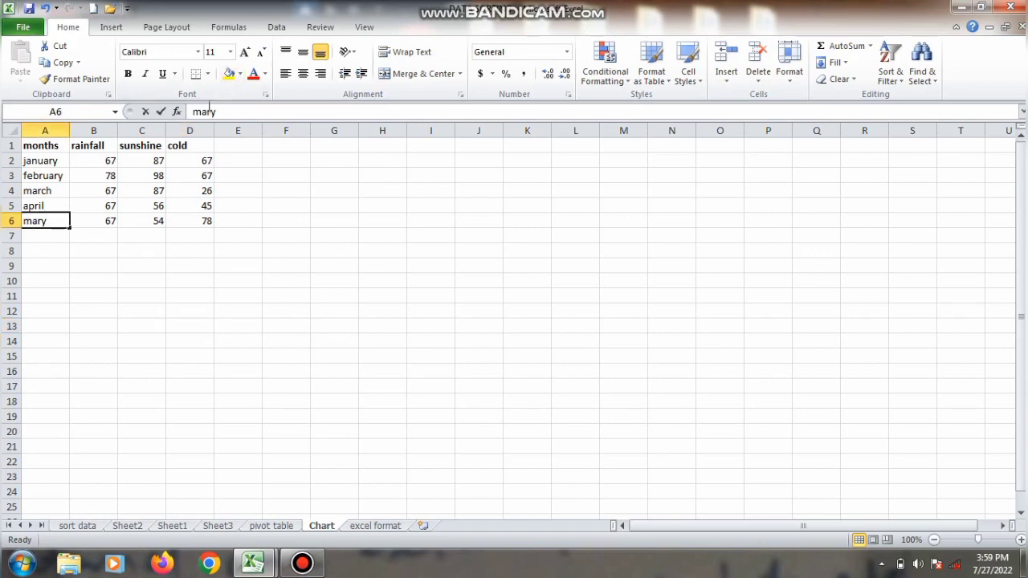
text(may)
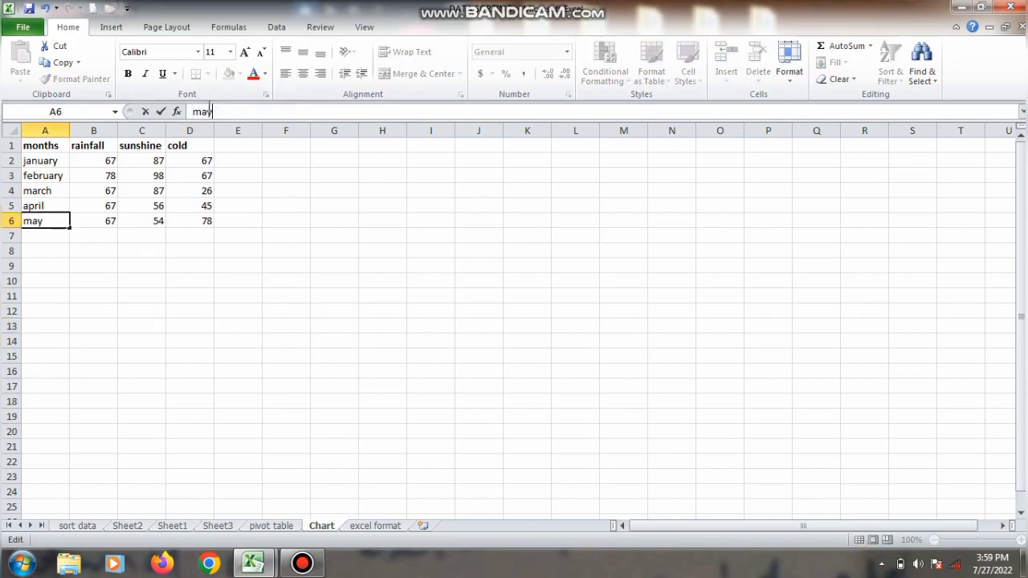
key(Return)
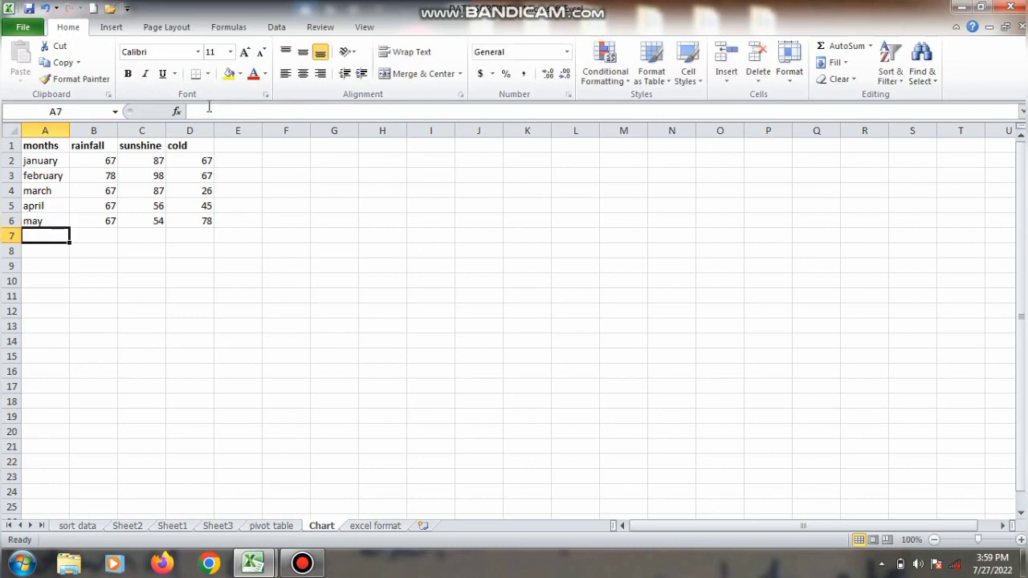
click(85, 160)
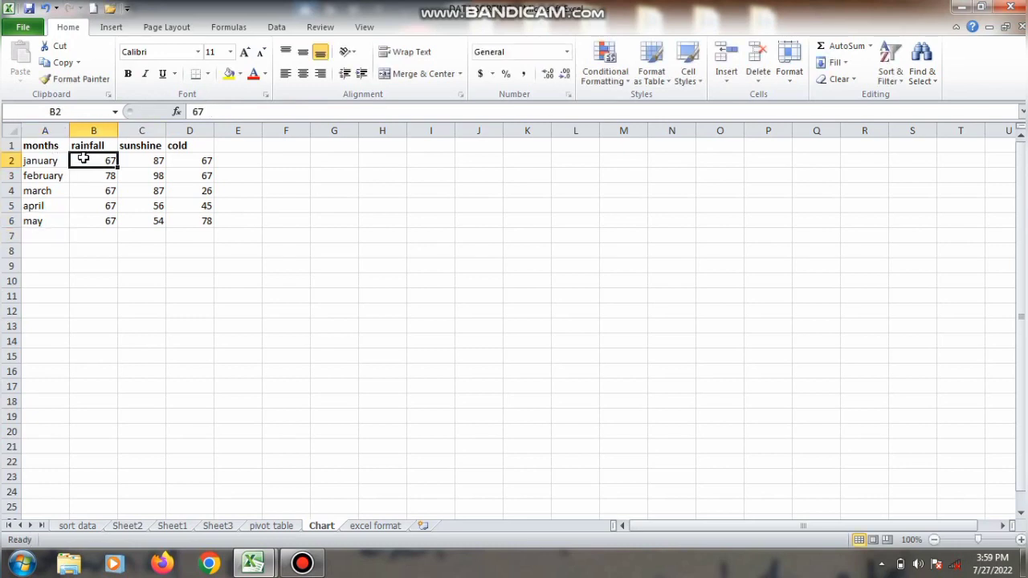
click(139, 159)
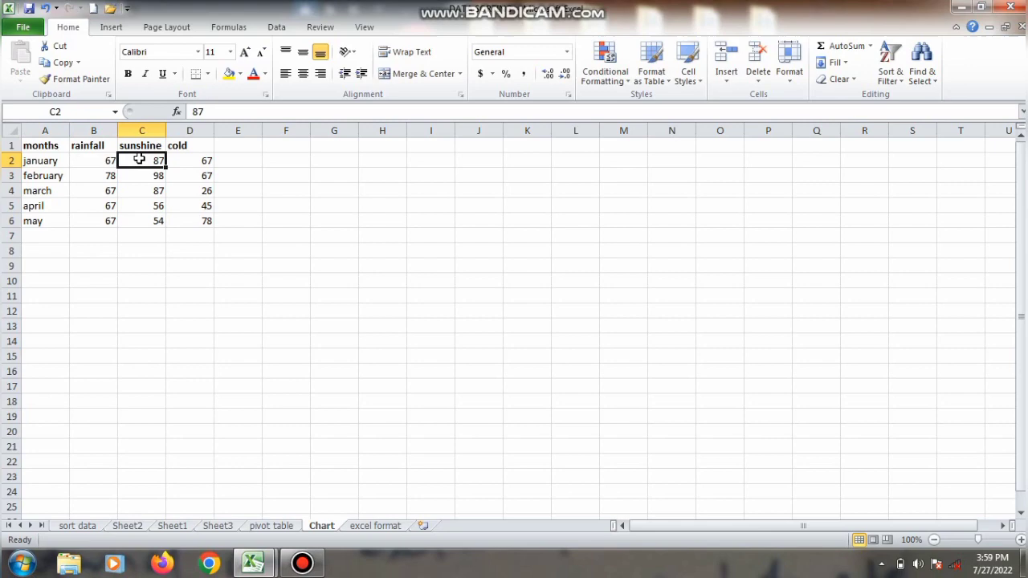
click(204, 156)
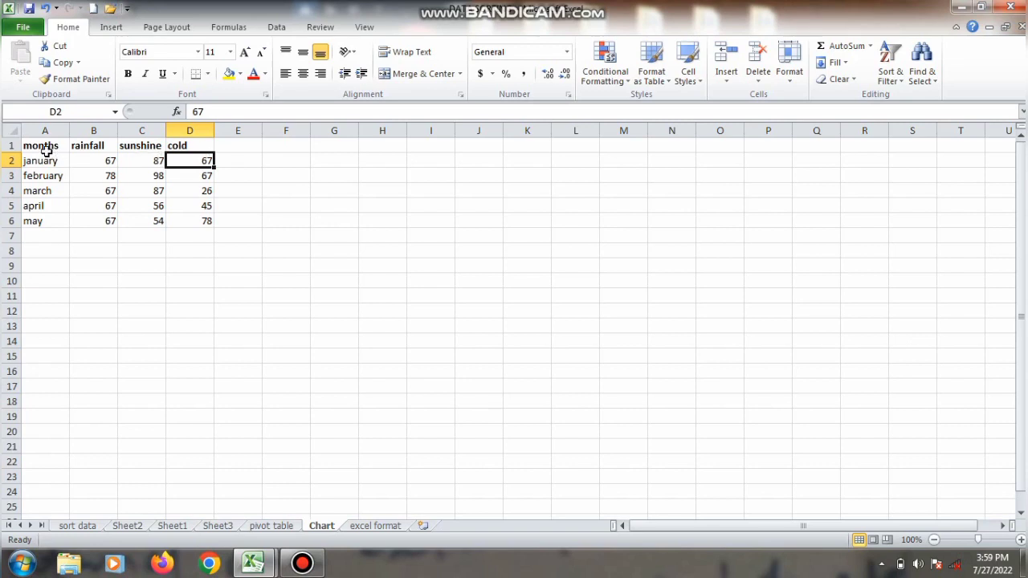
Step: Select the data range A1:D6 and look through the stock, surface, doughnut, bubble and radar chart types
drag(46, 151, 180, 226)
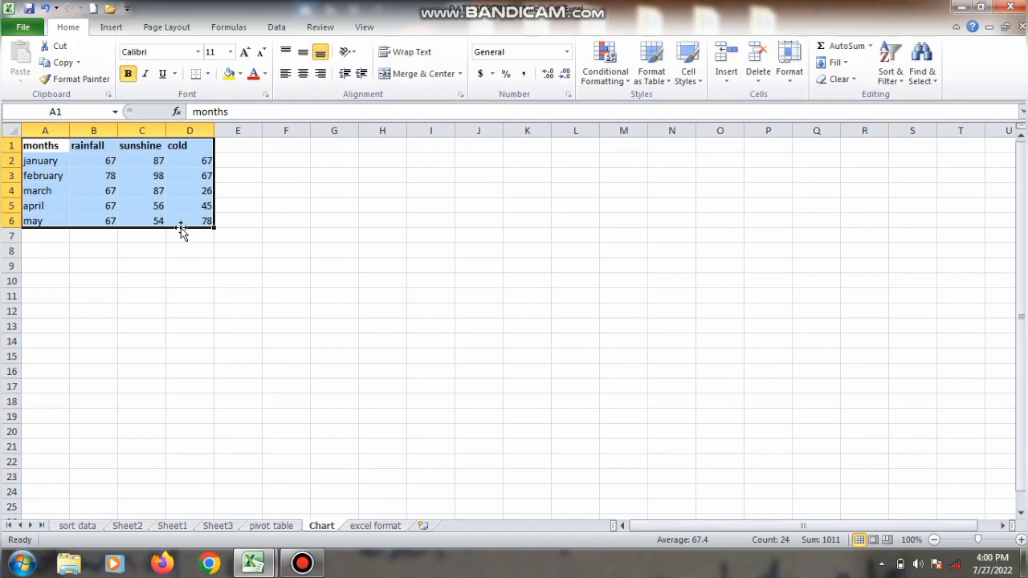
click(113, 27)
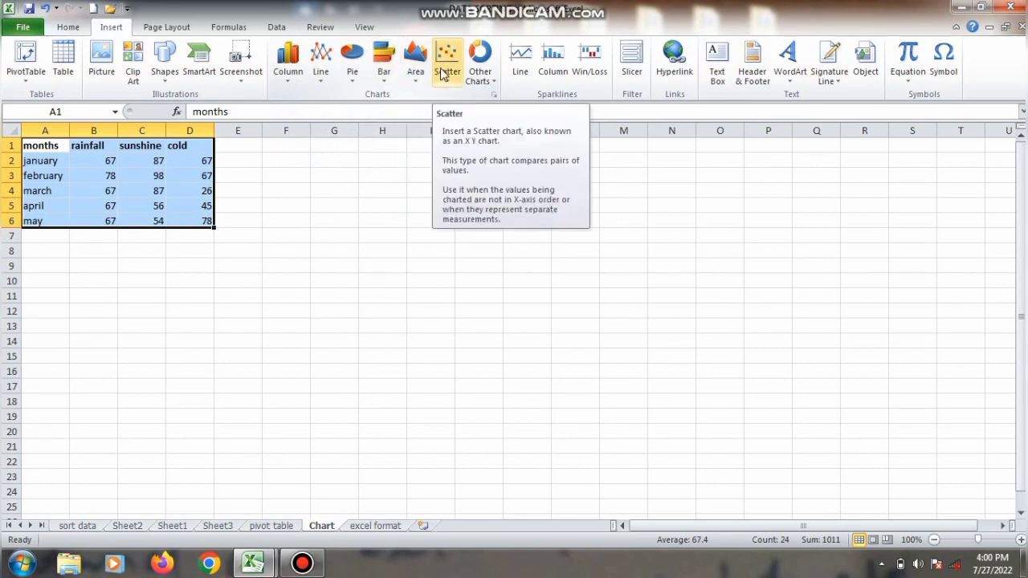
click(498, 87)
click(497, 86)
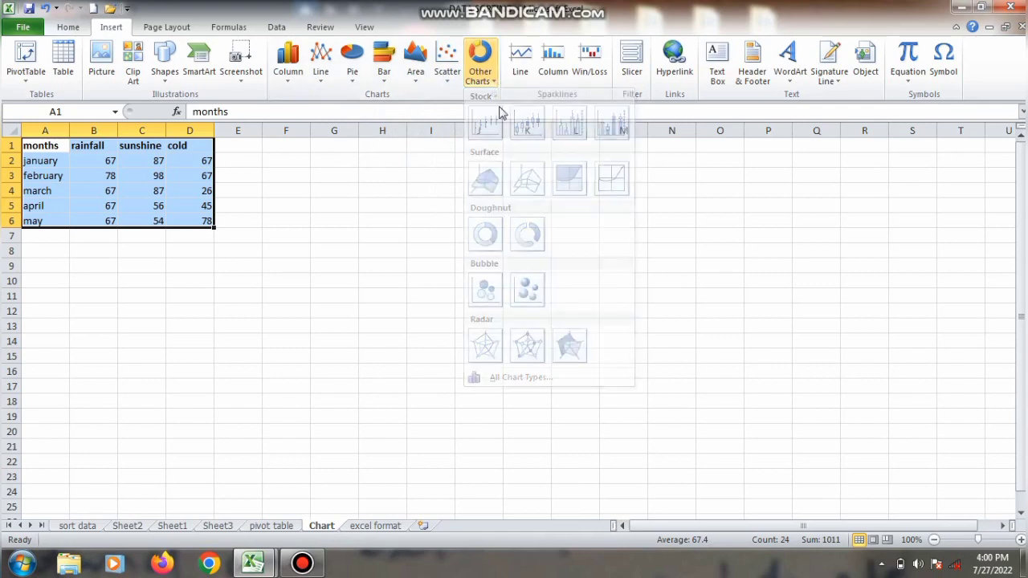
click(492, 85)
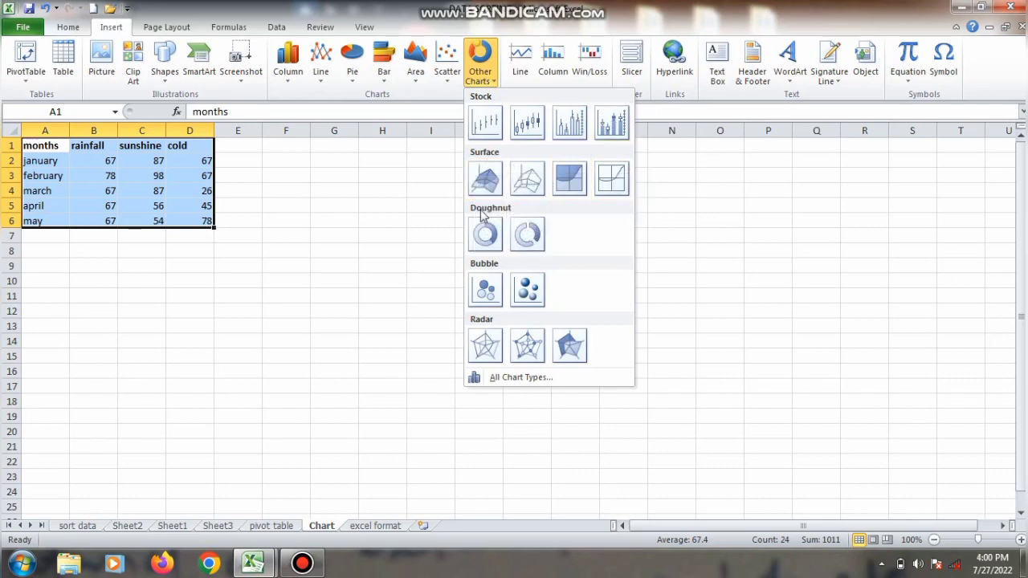
click(495, 77)
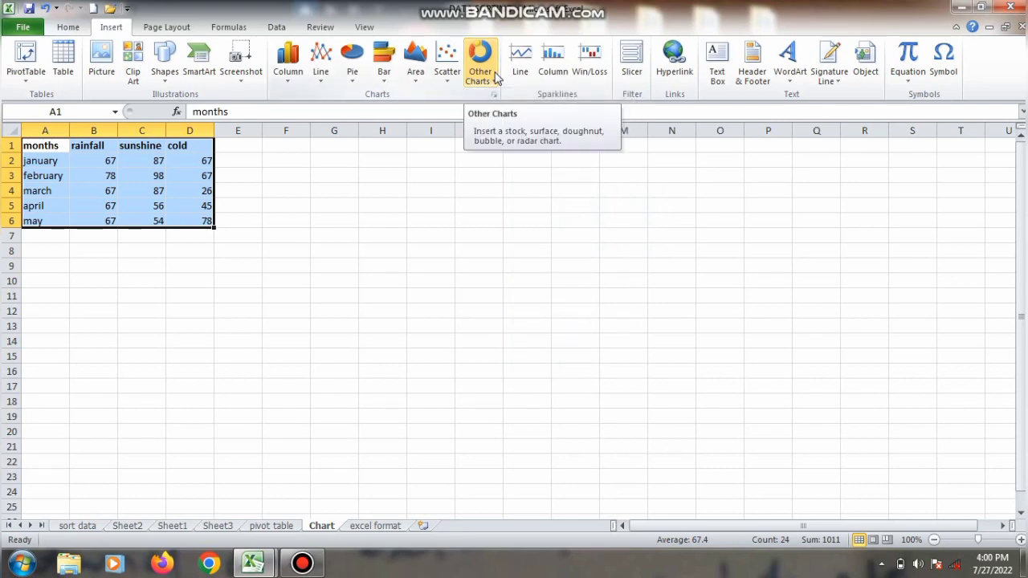
Step: Try a 2-D clustered column chart on the selected data and undo its insertion
click(285, 75)
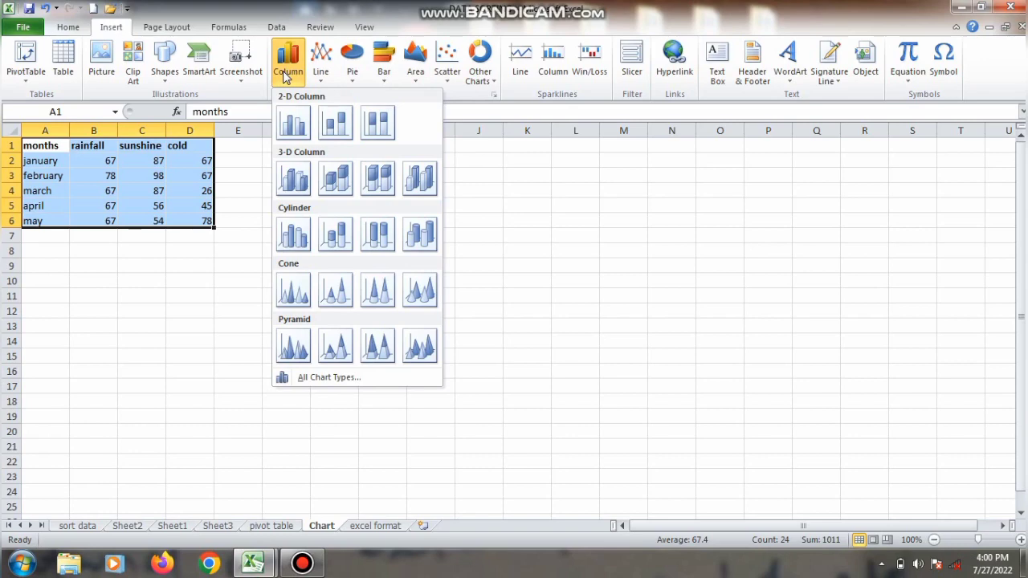
click(294, 124)
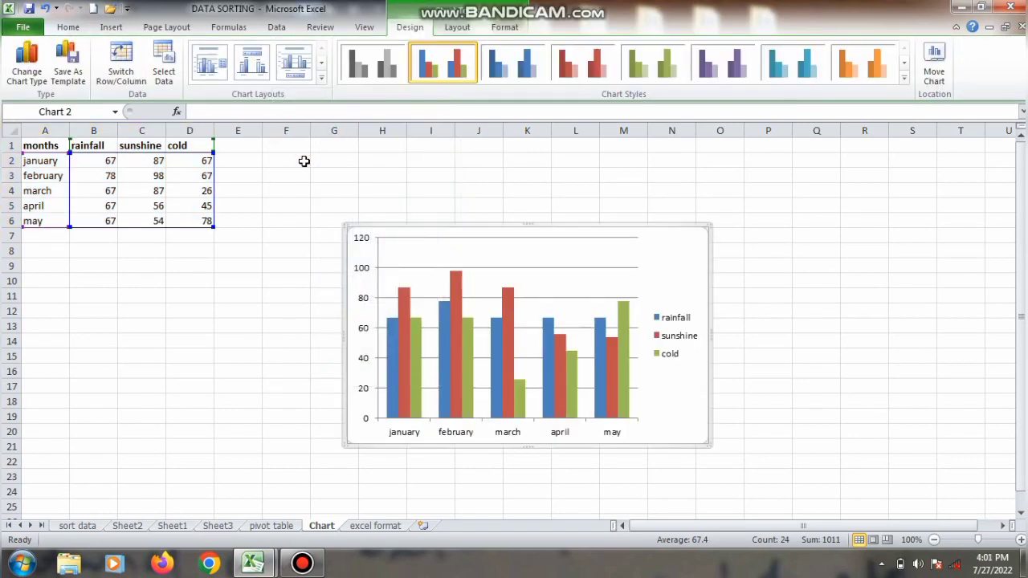
key(ctrl+z)
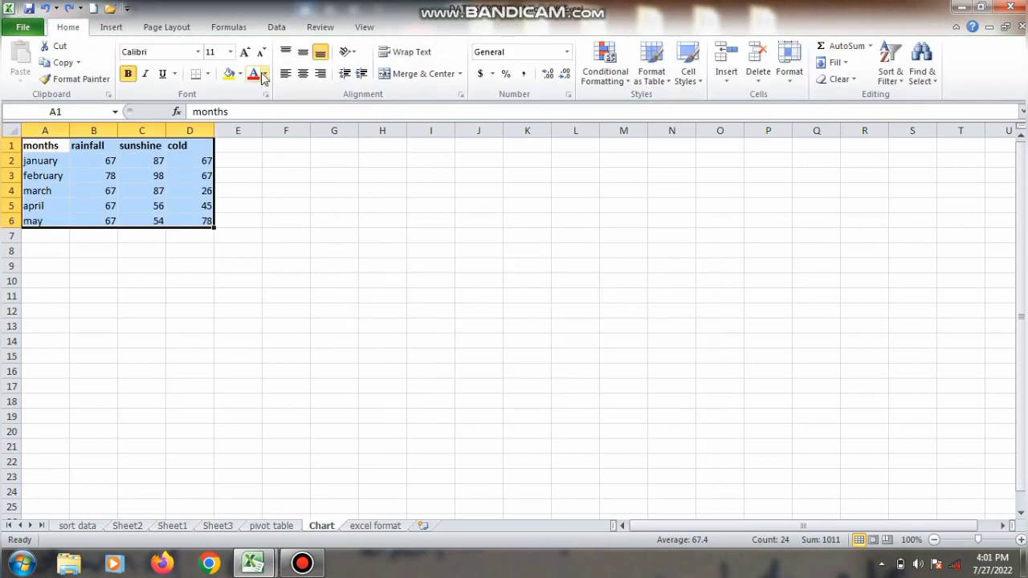
Step: Insert a 2-D clustered column chart from A1:D6 and move it up closer to the data table
click(114, 28)
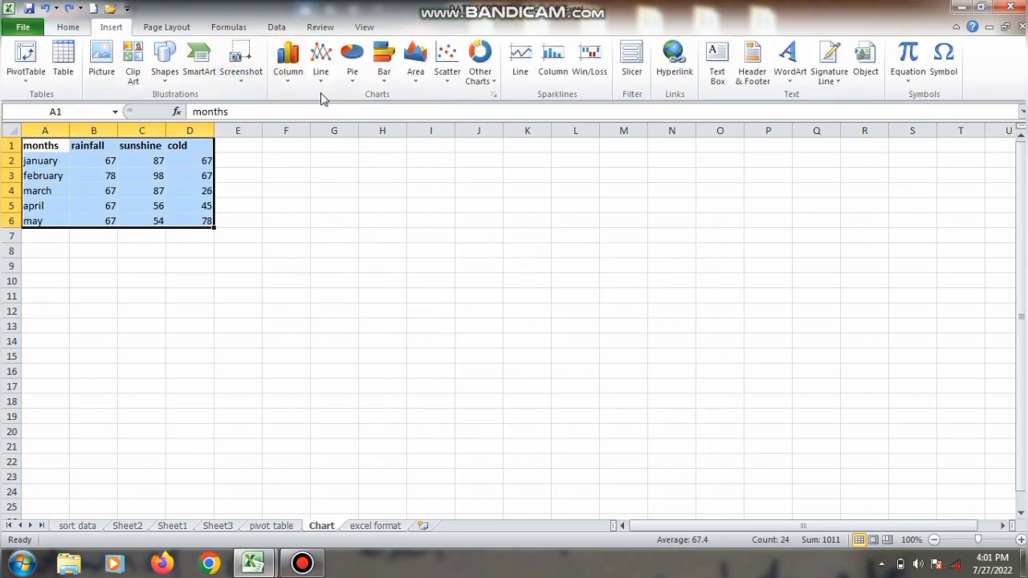
click(291, 80)
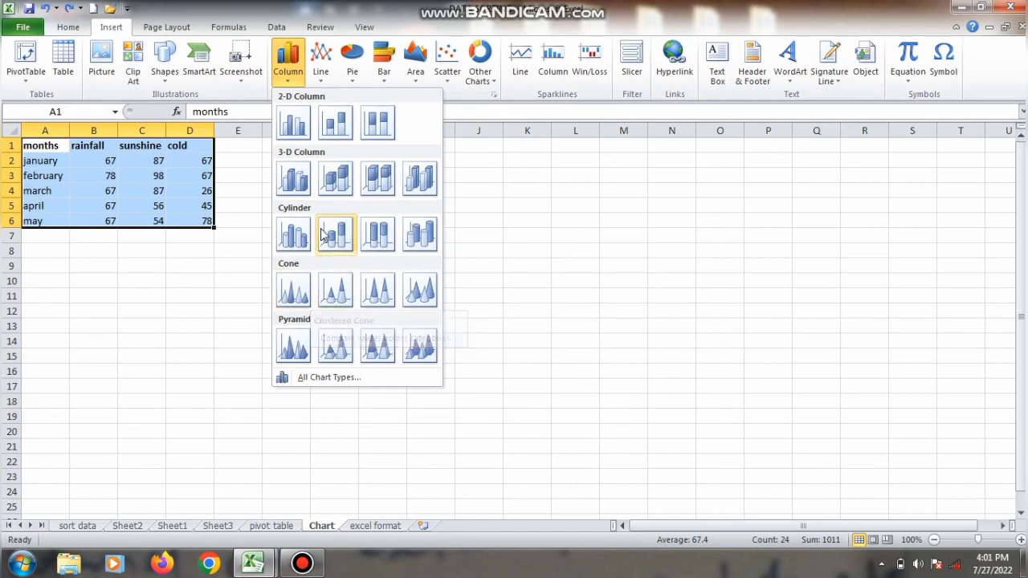
click(301, 120)
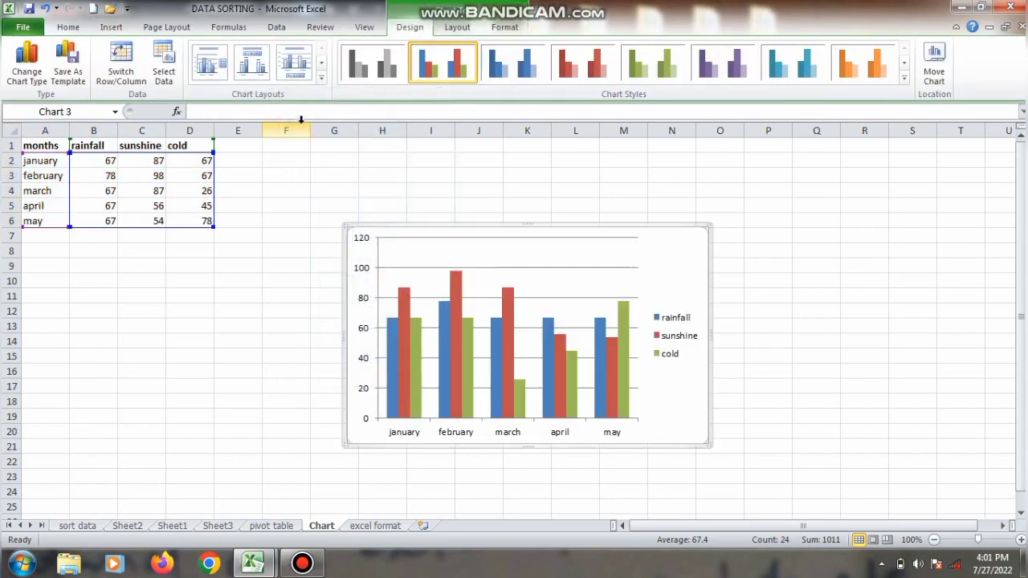
drag(446, 224, 412, 175)
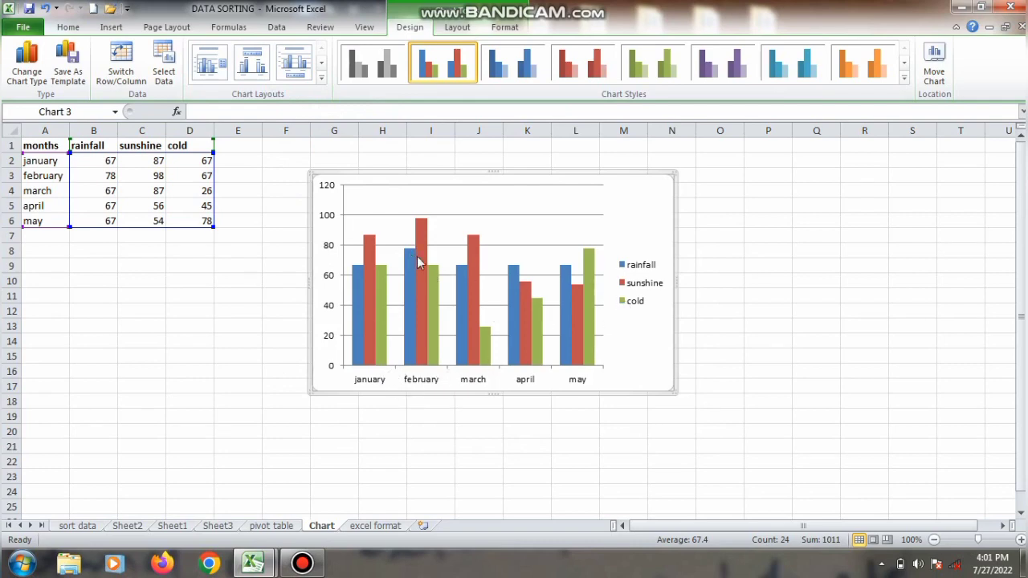
Step: Enlarge the column chart from its lower corner so it reaches about column O and row 22
mouse_move(421, 264)
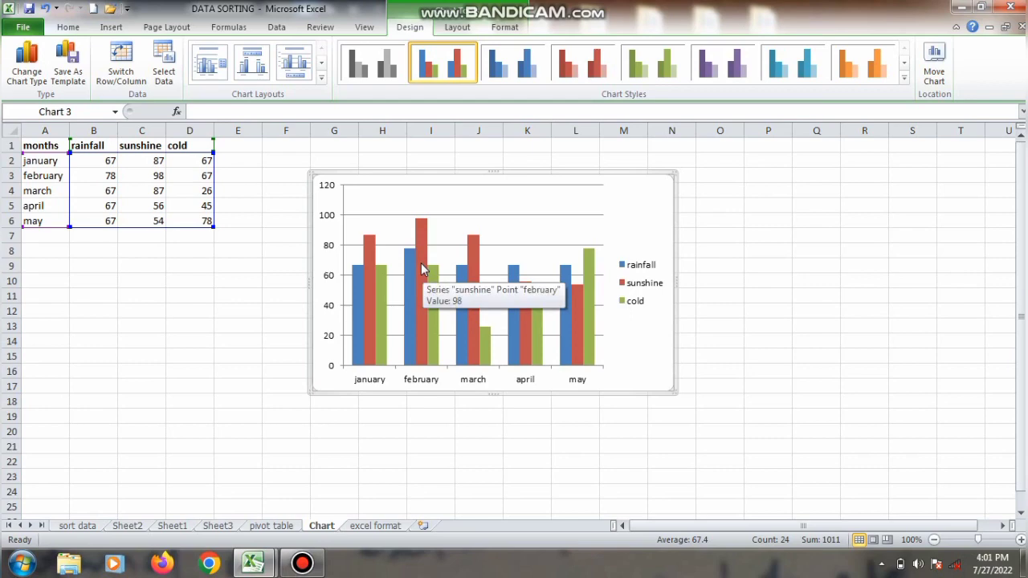
mouse_move(491, 340)
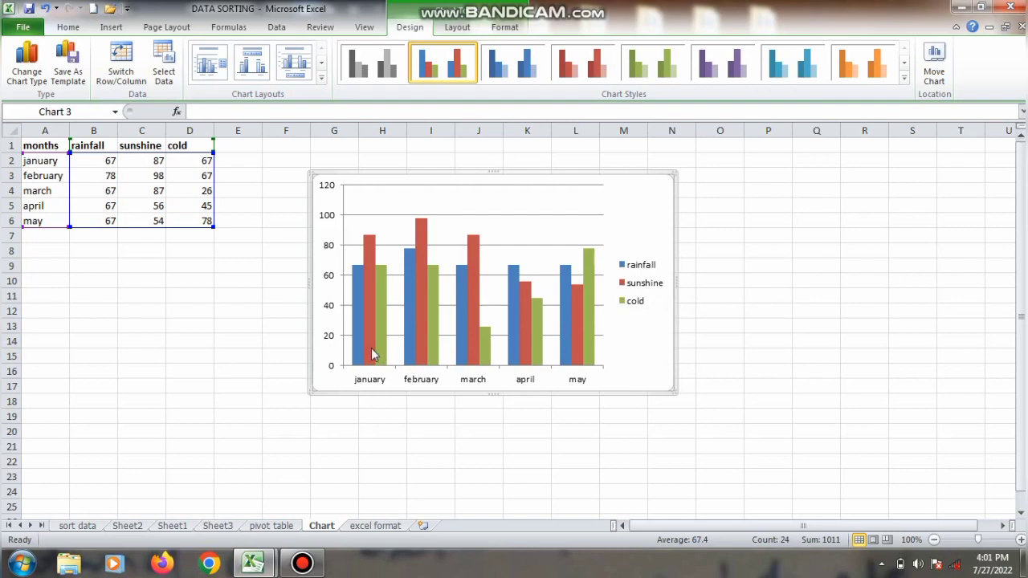
mouse_move(362, 301)
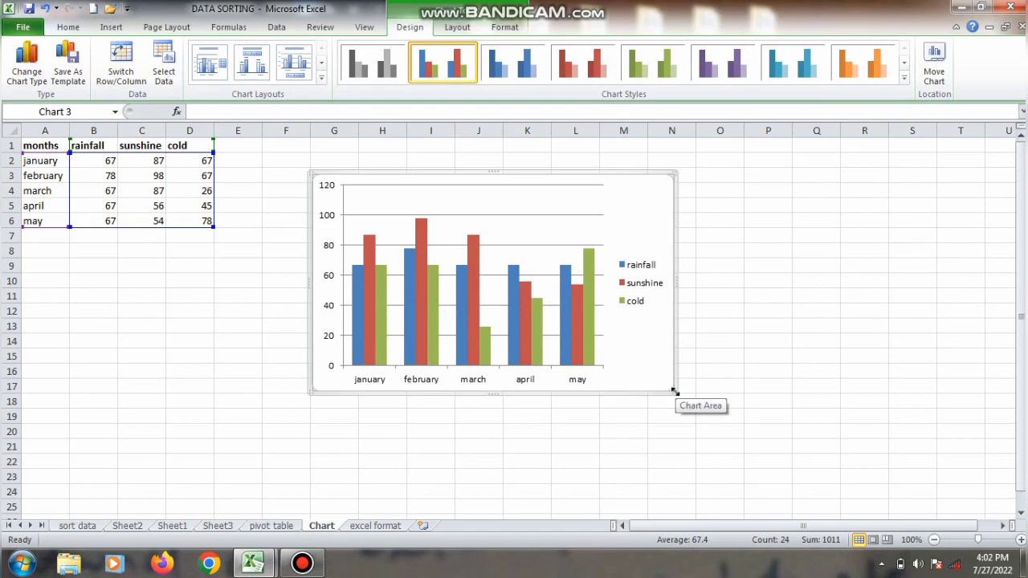
mouse_move(678, 391)
mouse_down()
mouse_move(695, 406)
mouse_move(686, 399)
mouse_up()
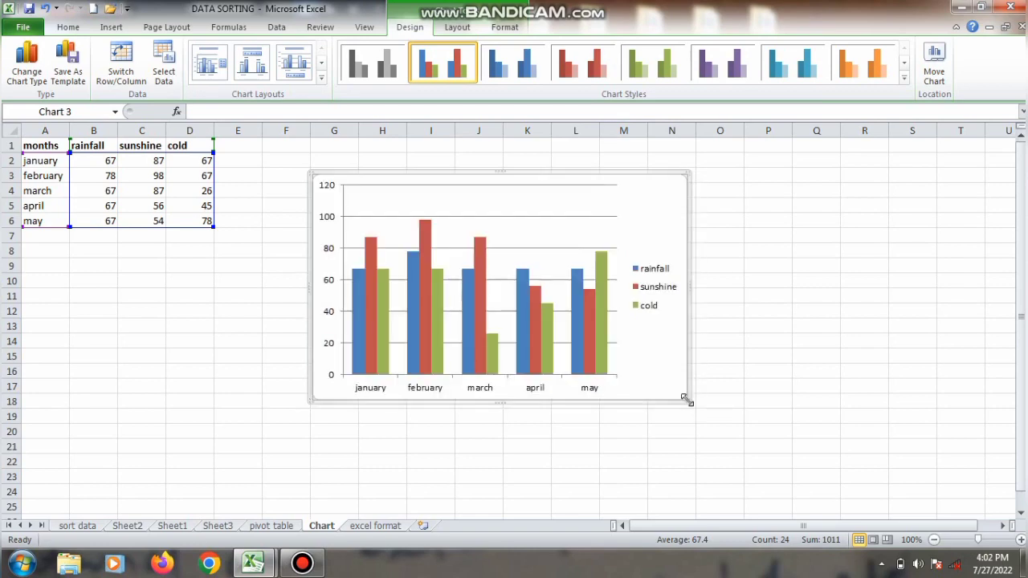
drag(686, 399, 737, 458)
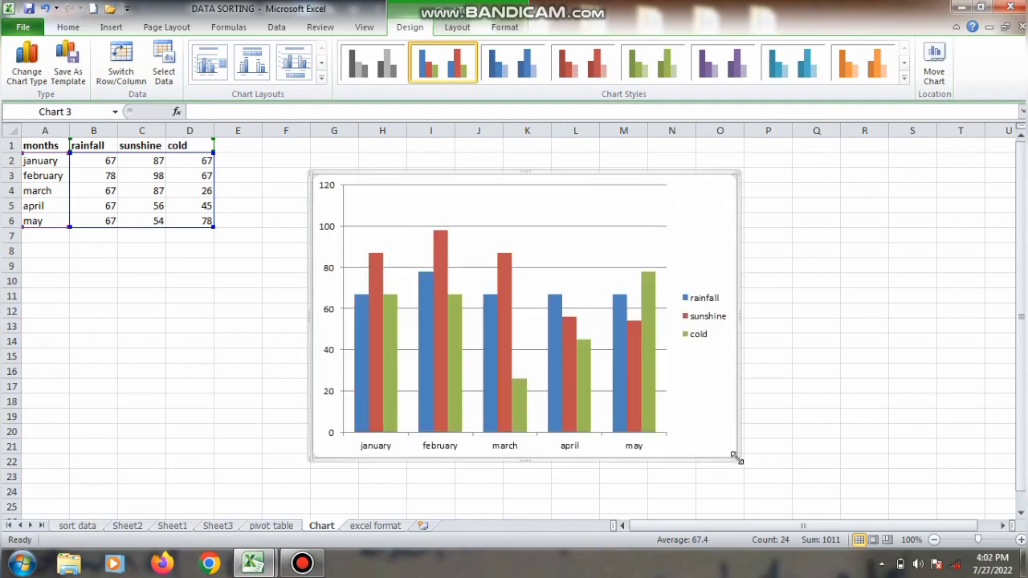
Step: Try the purple chart style with black background, and settle on the turquoise style with black background
click(905, 78)
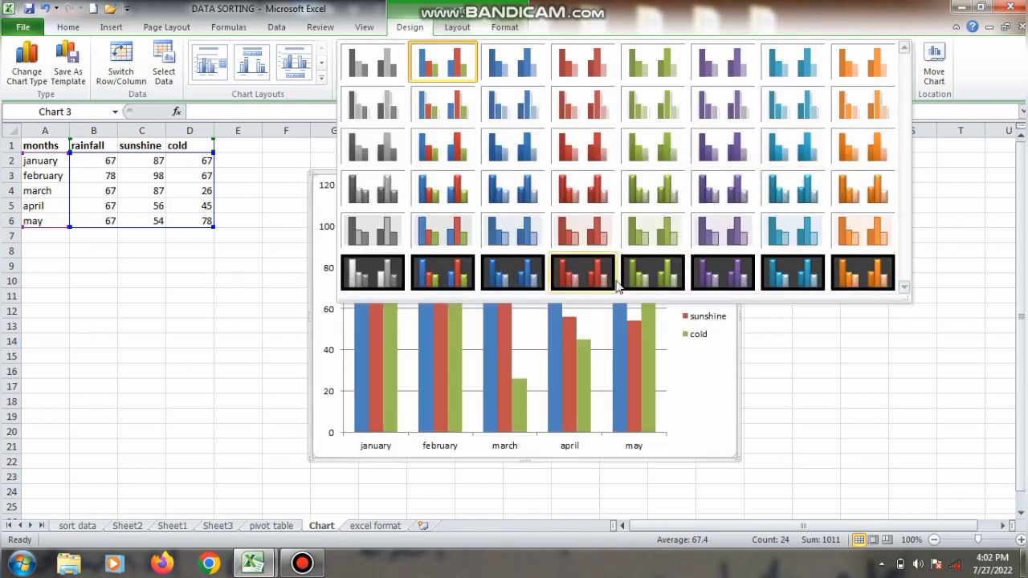
click(711, 272)
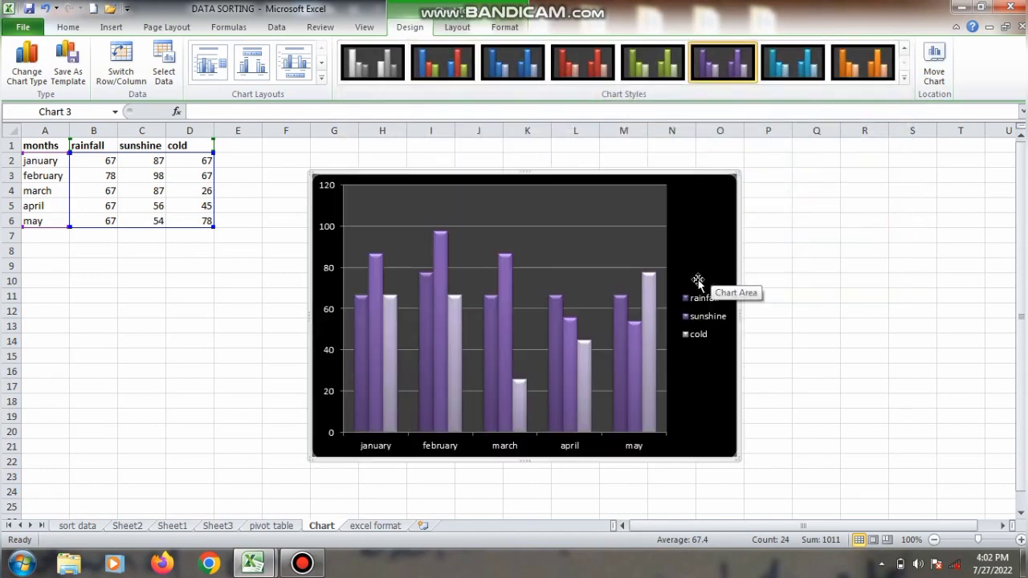
click(905, 81)
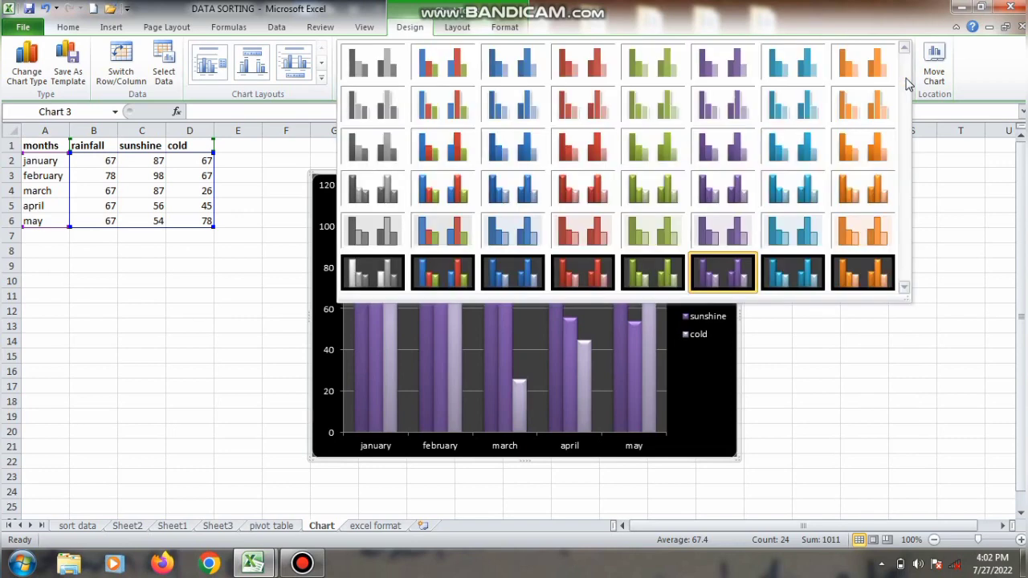
click(803, 272)
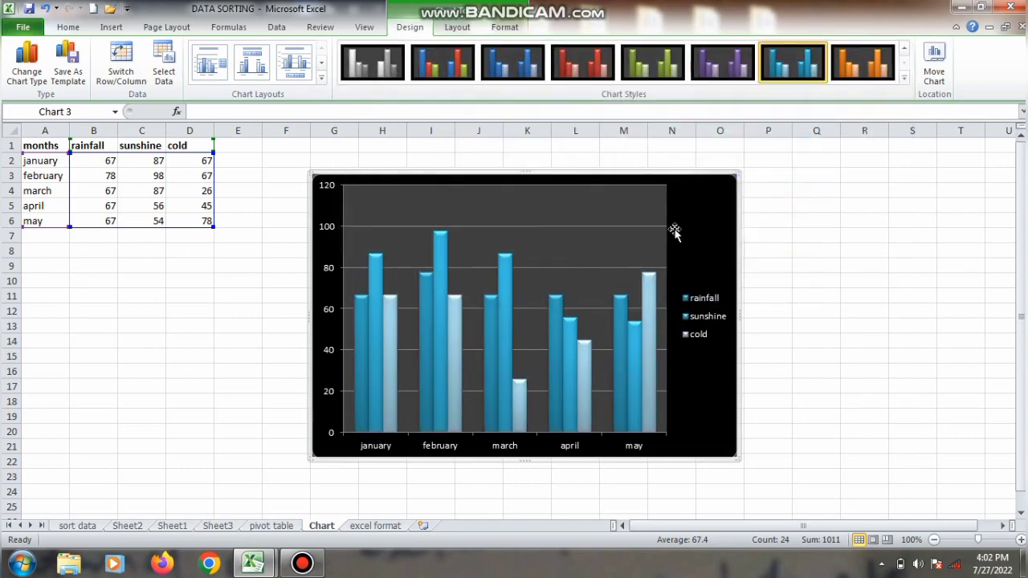
Step: Try Layout 2, the layout with a chart title and vertical axis title, and the plain layout with only a side legend
click(321, 79)
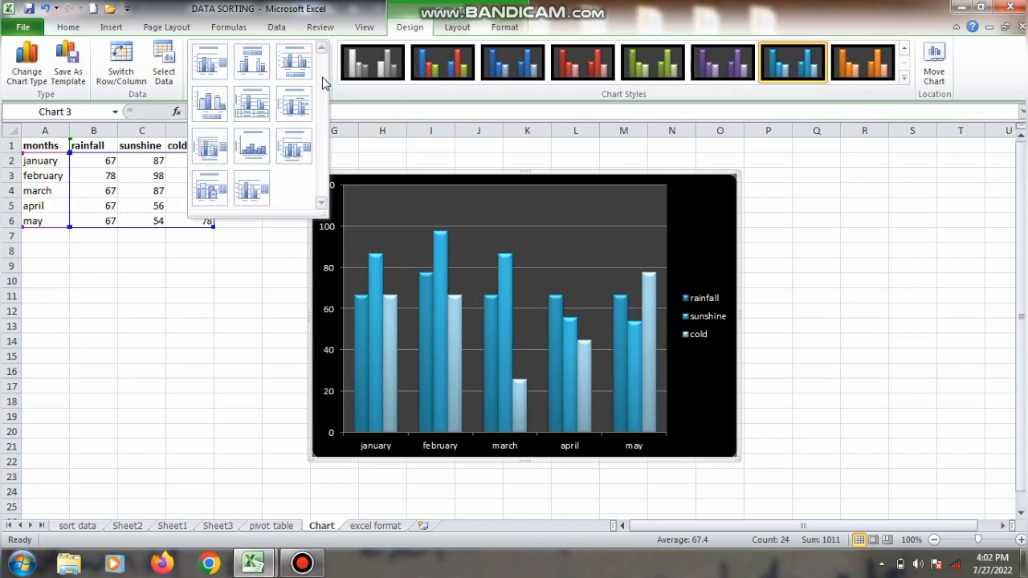
click(262, 74)
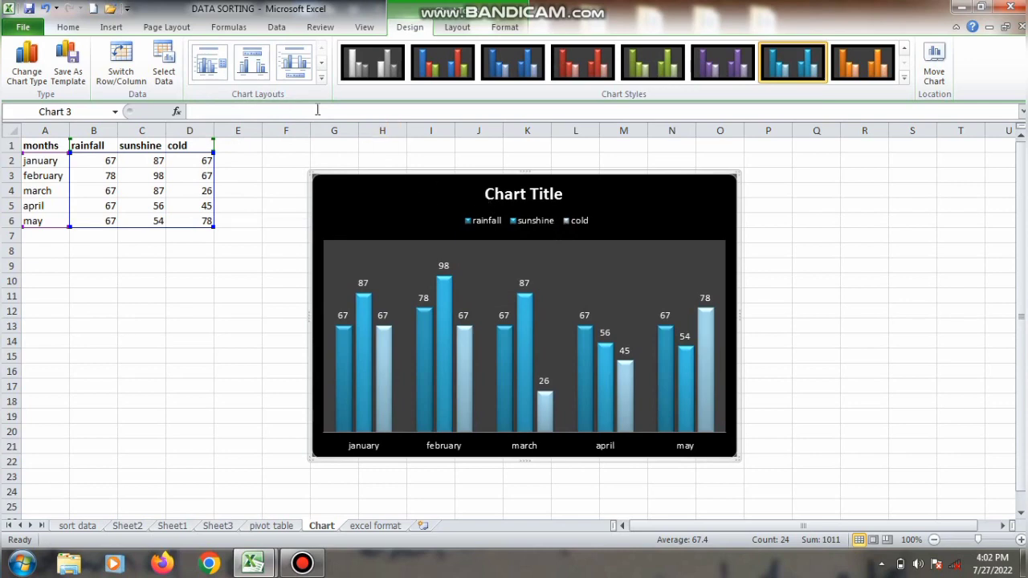
click(320, 77)
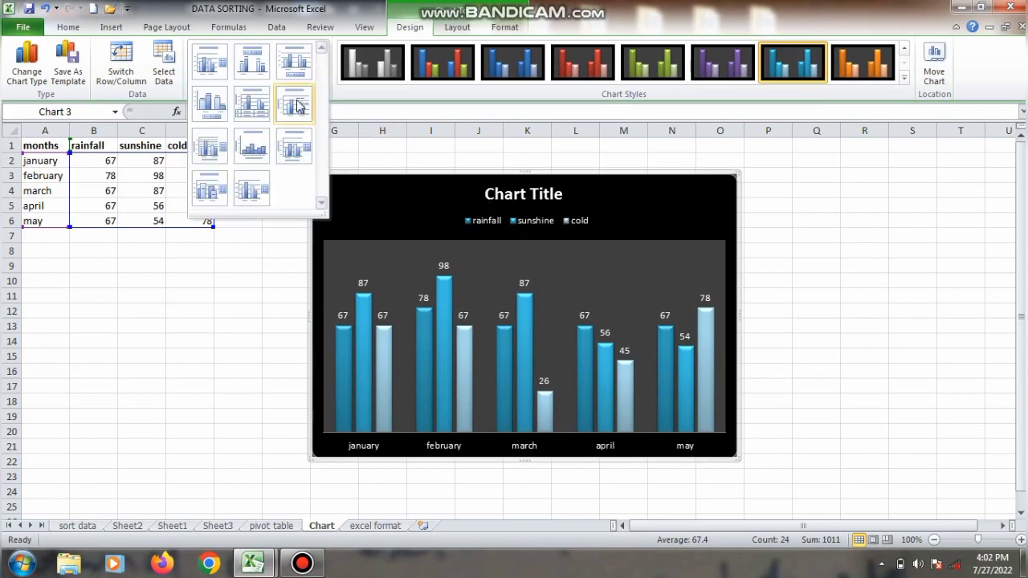
click(297, 106)
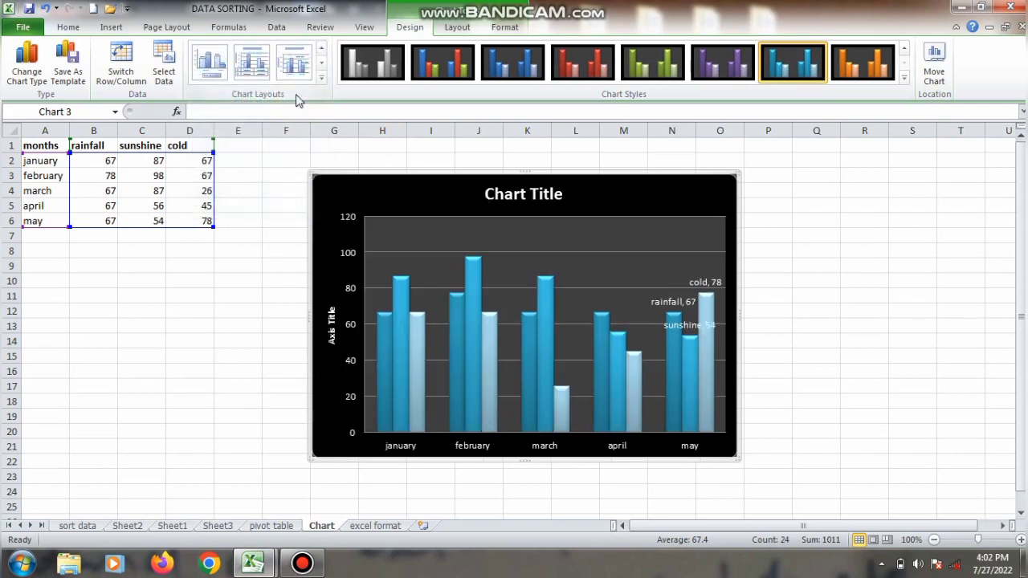
click(322, 76)
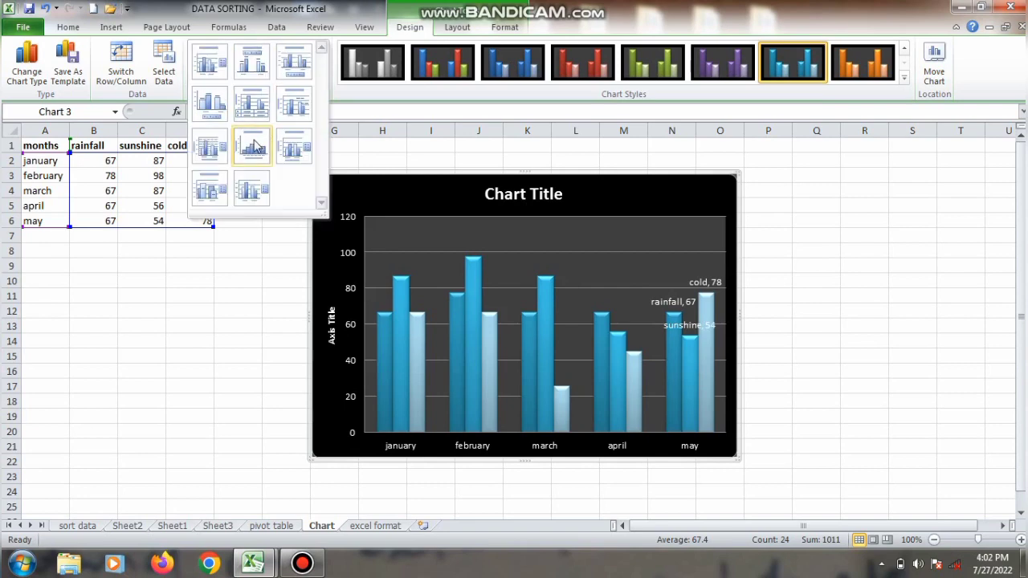
click(251, 190)
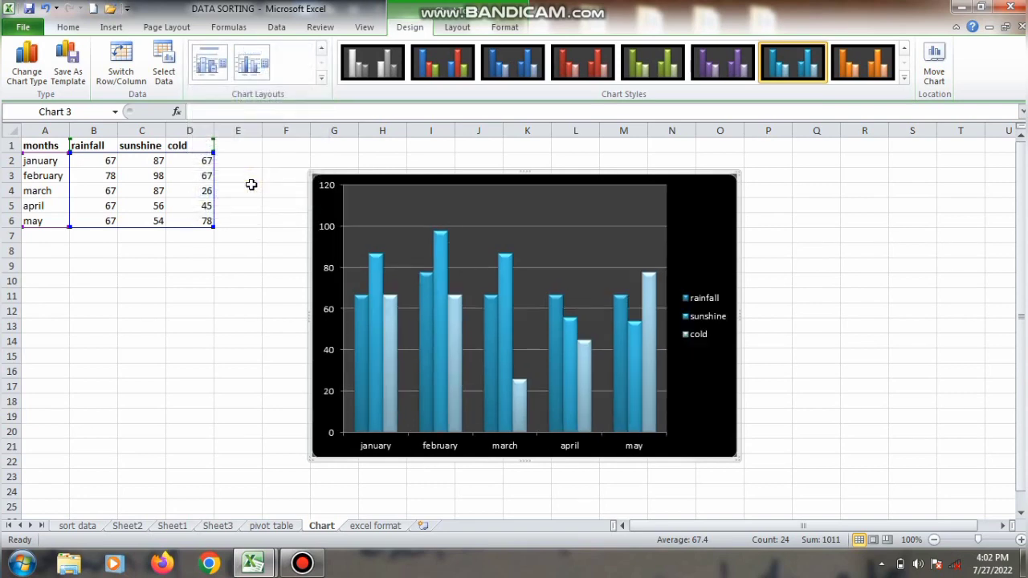
Step: Apply the chart layout with both axis titles, minor gridlines and a side legend
click(320, 79)
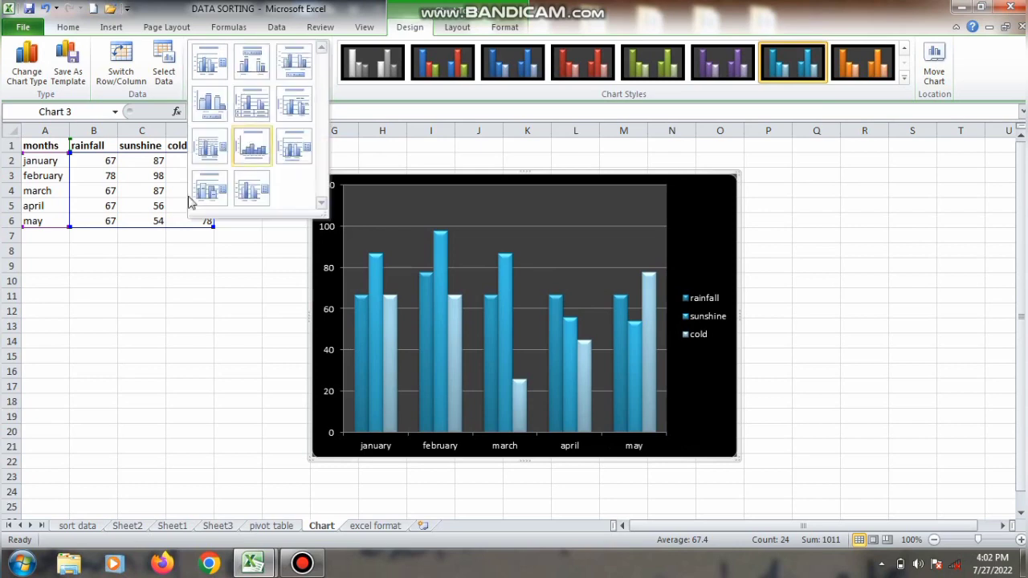
click(201, 159)
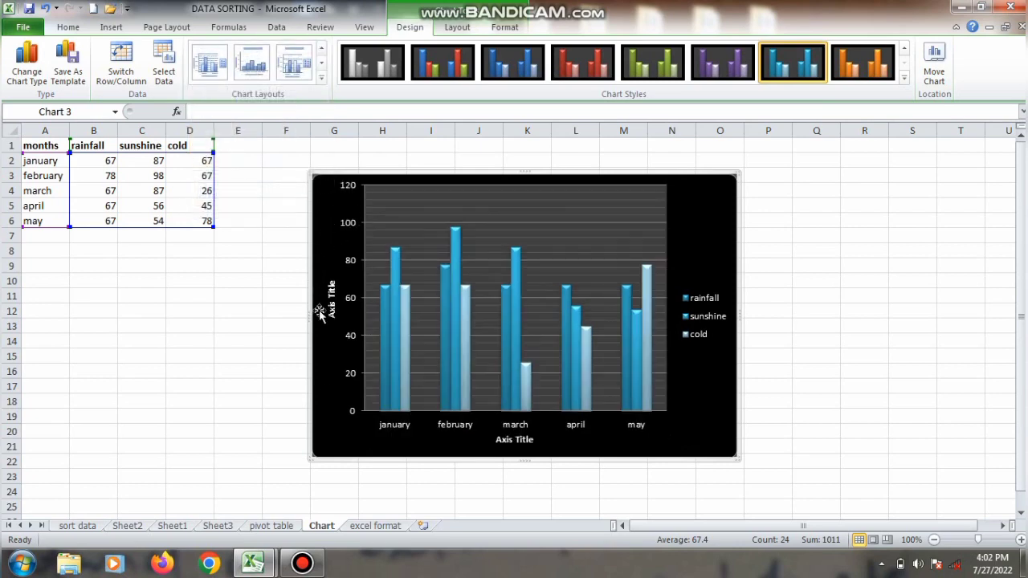
Step: Replace the column chart's horizontal axis title text with MONTH
right_click(515, 444)
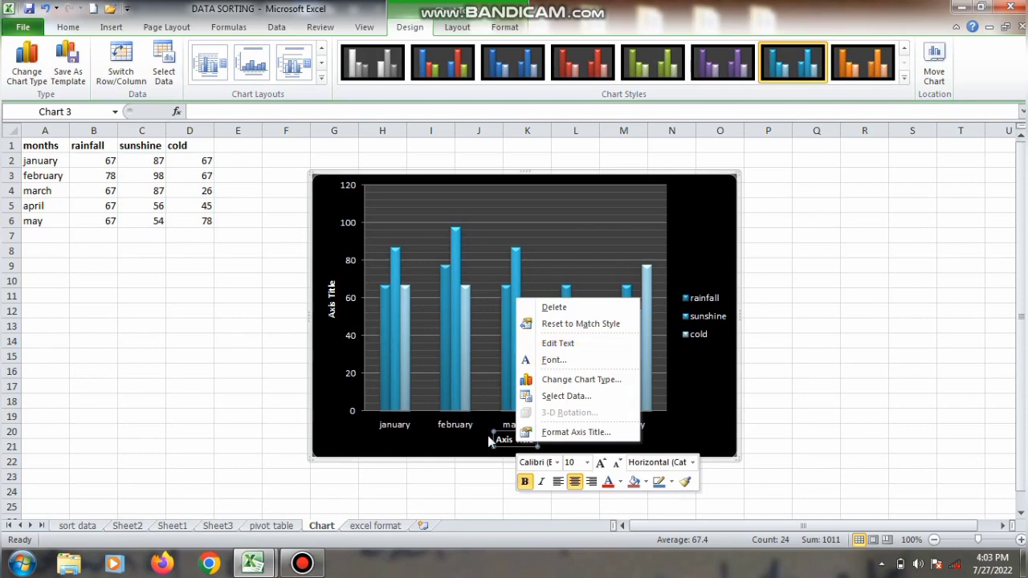
right_click(499, 440)
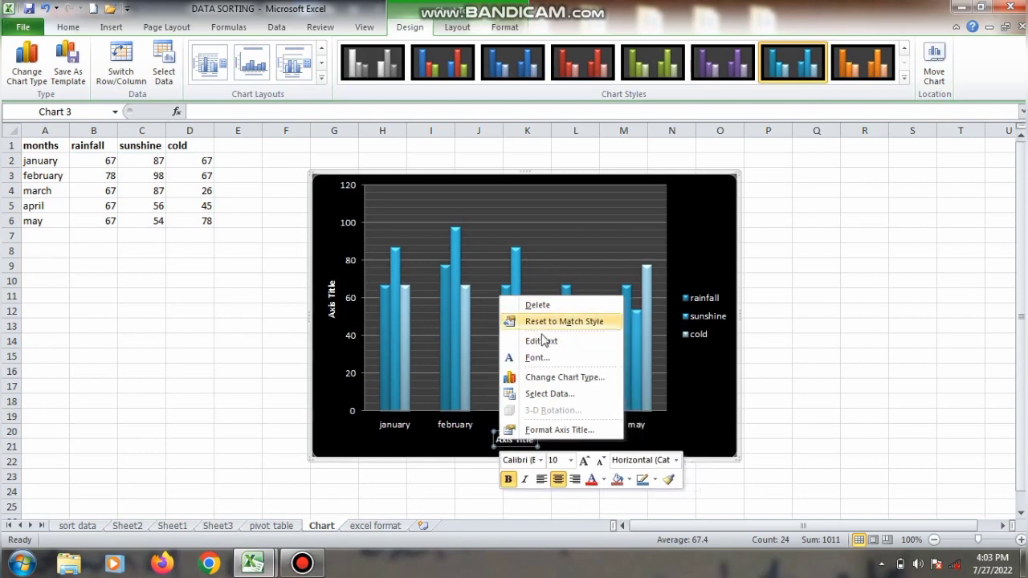
click(539, 344)
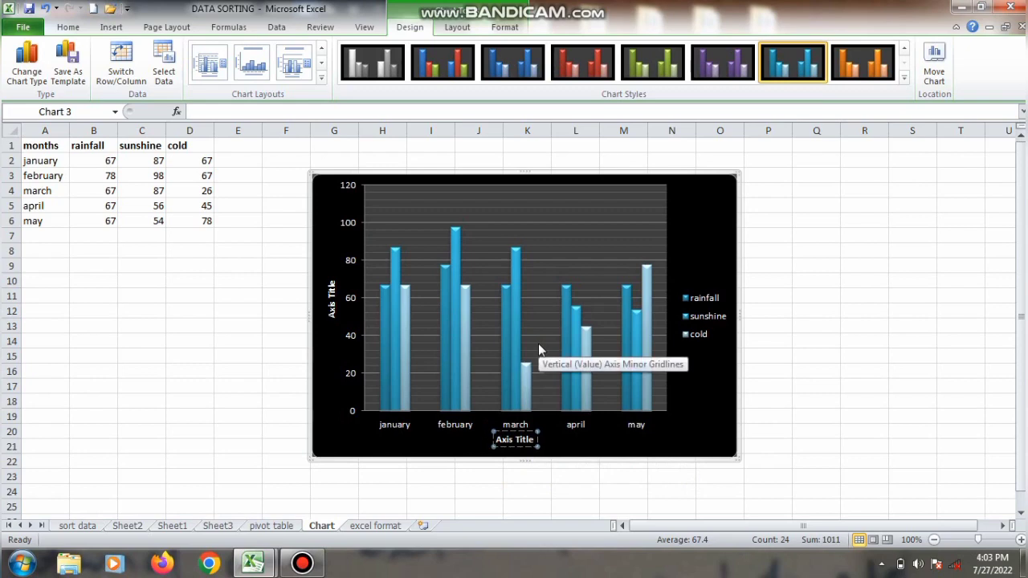
text(MONTH)
key(Delete)
key(Delete)
key(Delete)
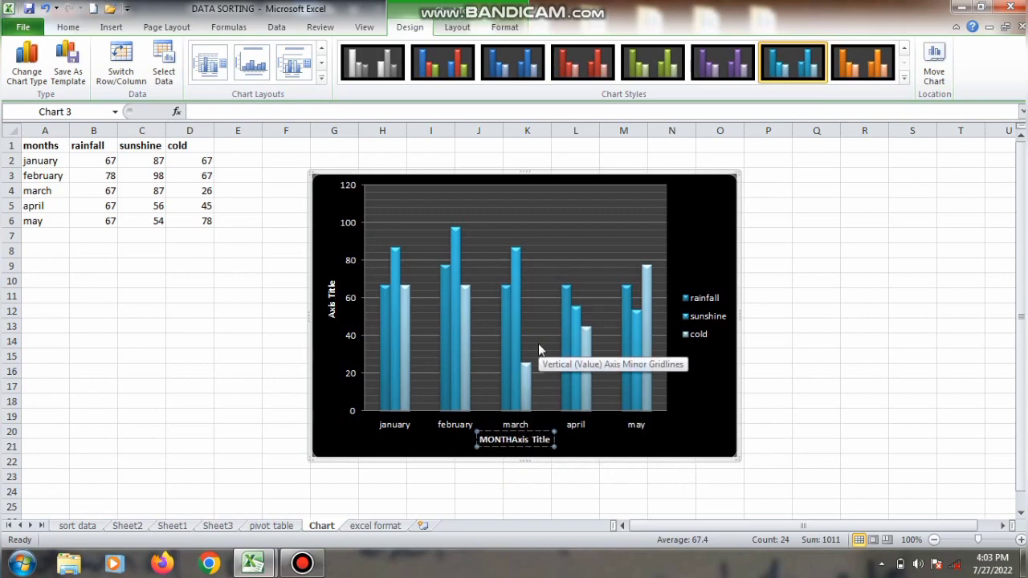
key(Delete)
key(Delete)
key(Delete)
key(Delete)
key(Delete)
key(Delete)
key(Delete)
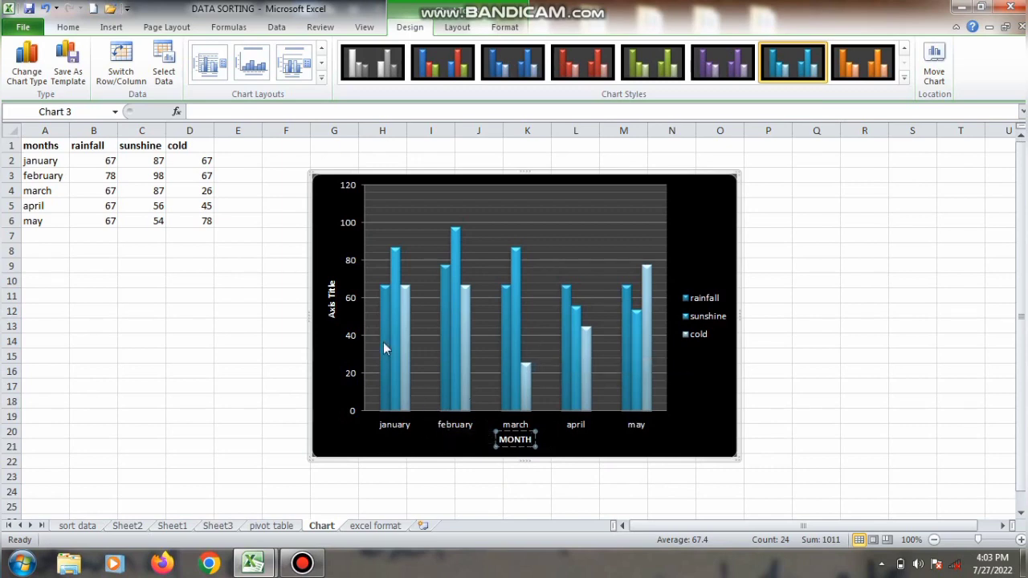
Step: Replace the column chart's vertical axis title text with PERCENTAGE and deselect the chart
right_click(340, 316)
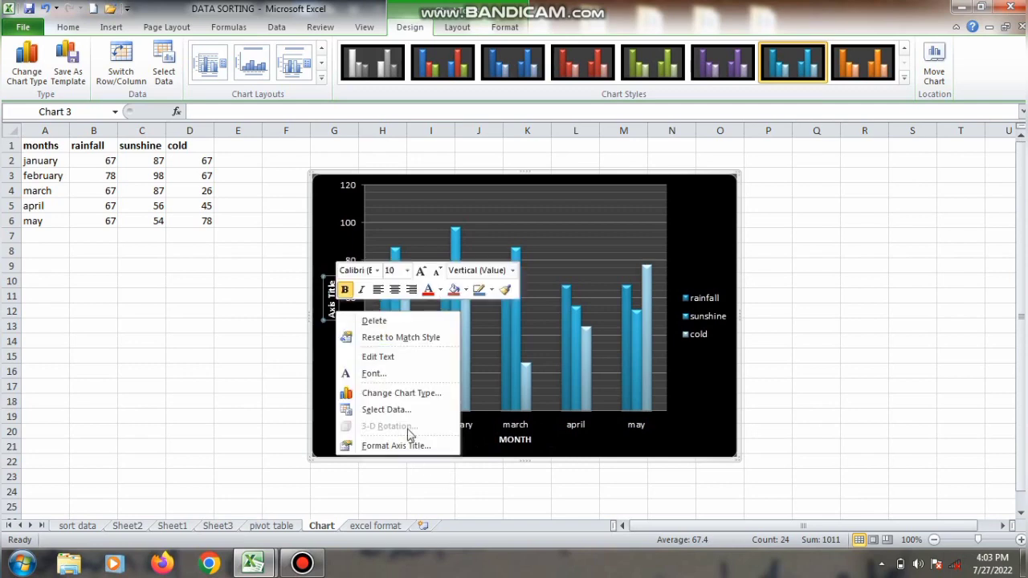
click(408, 358)
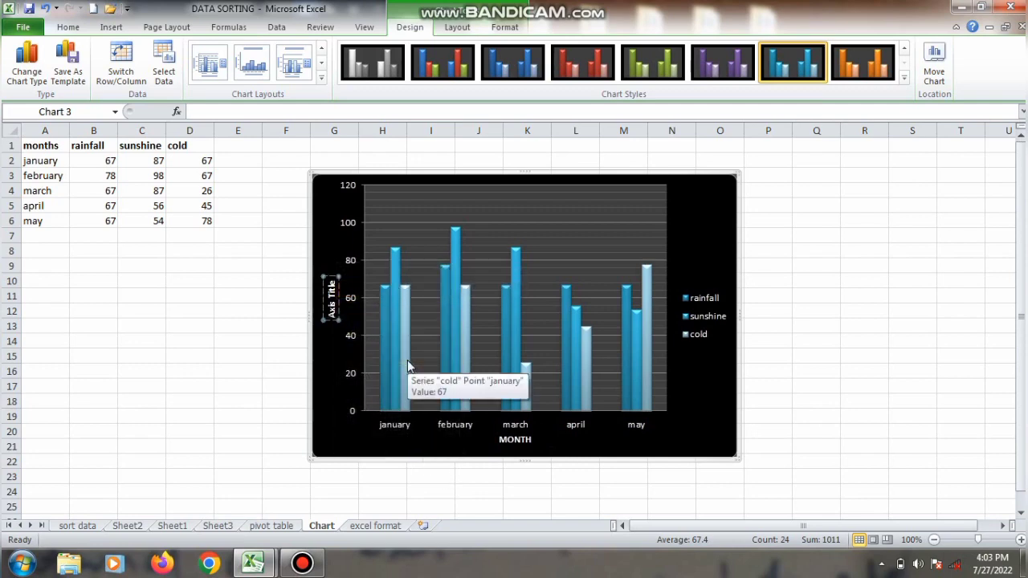
text(PERCENT)
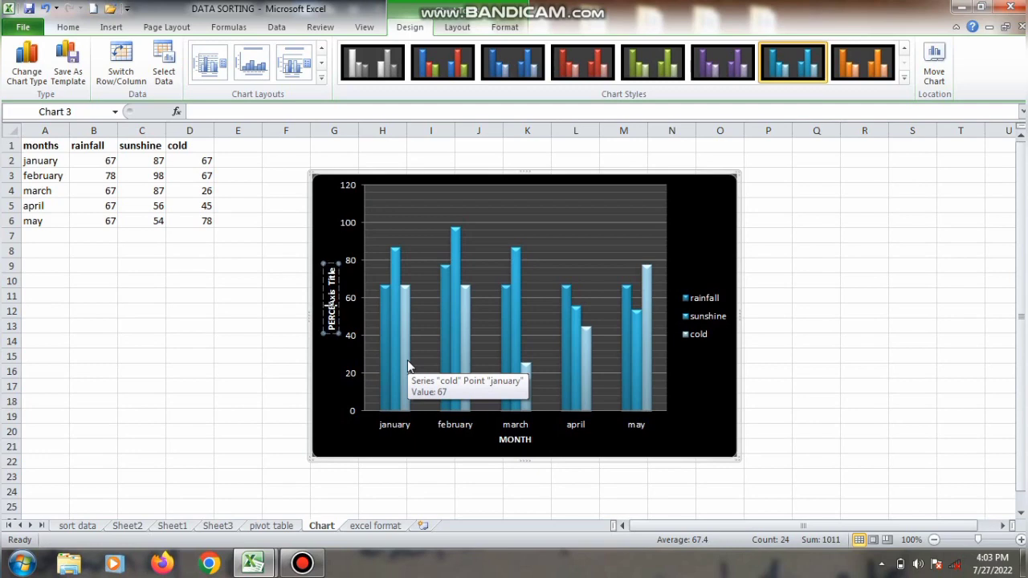
text(AGE)
key(Delete)
key(Delete)
key(Delete)
key(Delete)
key(Delete)
key(Delete)
key(Delete)
key(Delete)
key(Delete)
key(Delete)
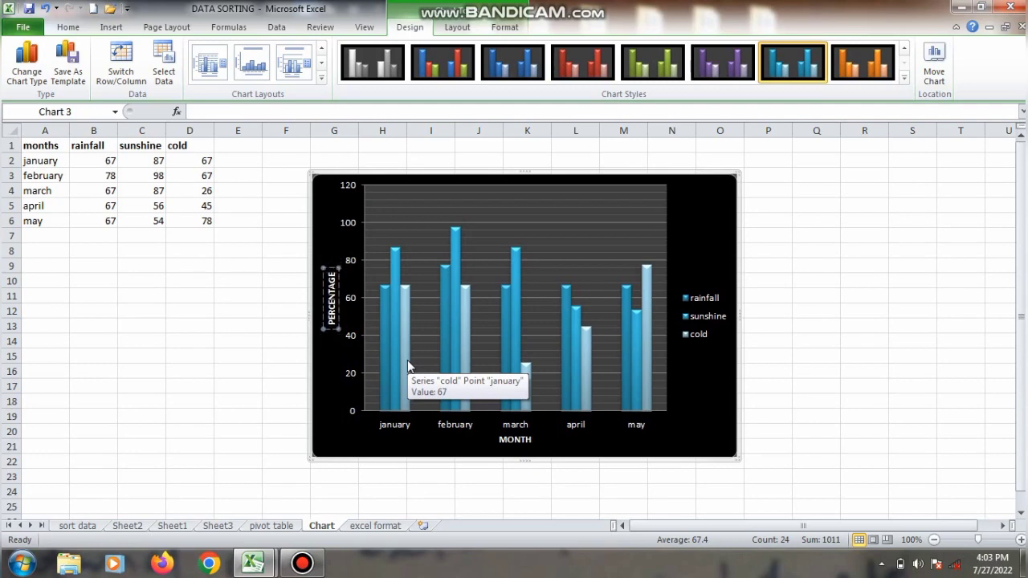
click(789, 310)
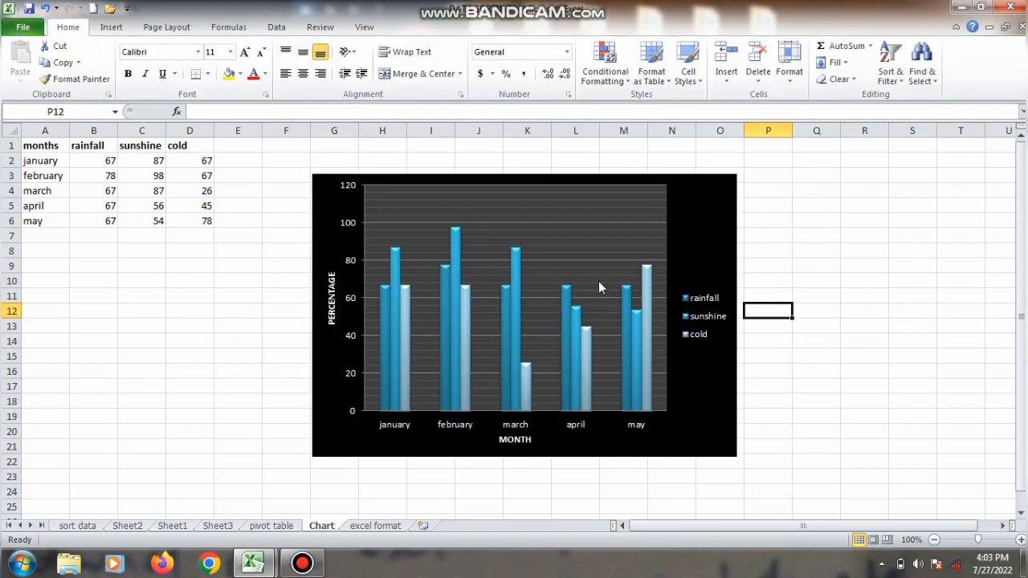
Step: Insert a basic 2-D line chart from the rainfall, sunshine and cold data in A1:D6
drag(51, 146, 181, 218)
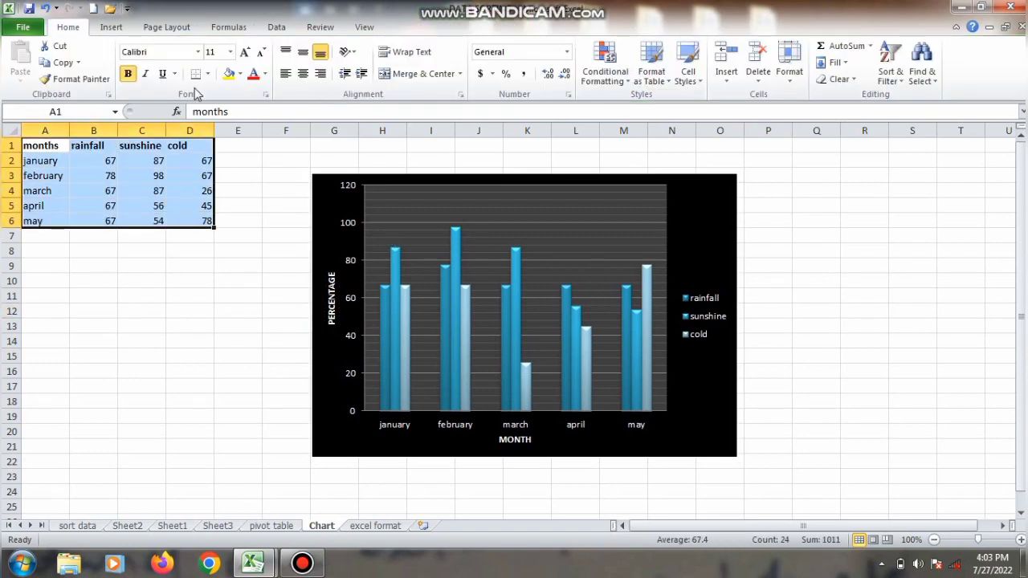
click(111, 27)
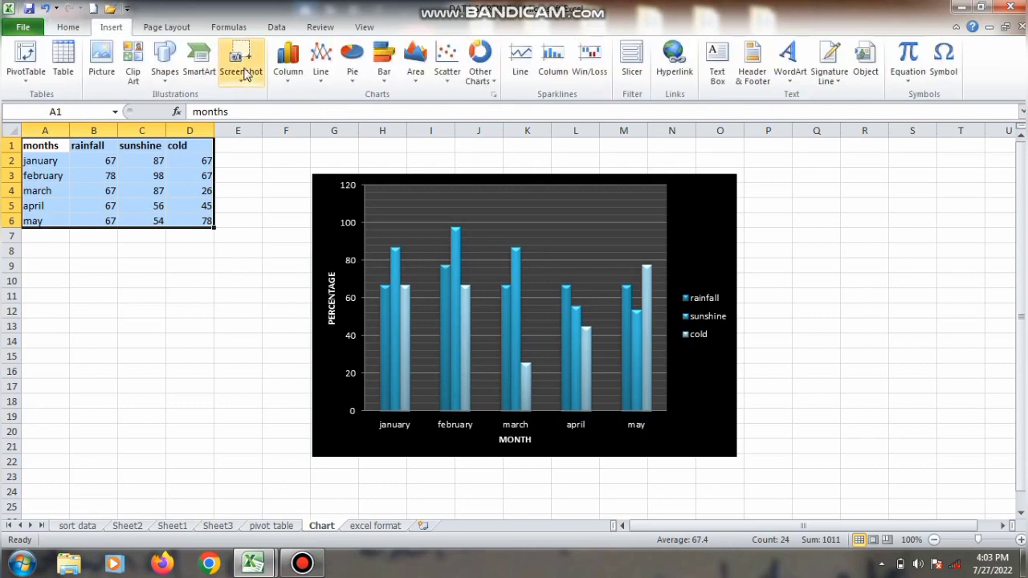
click(323, 77)
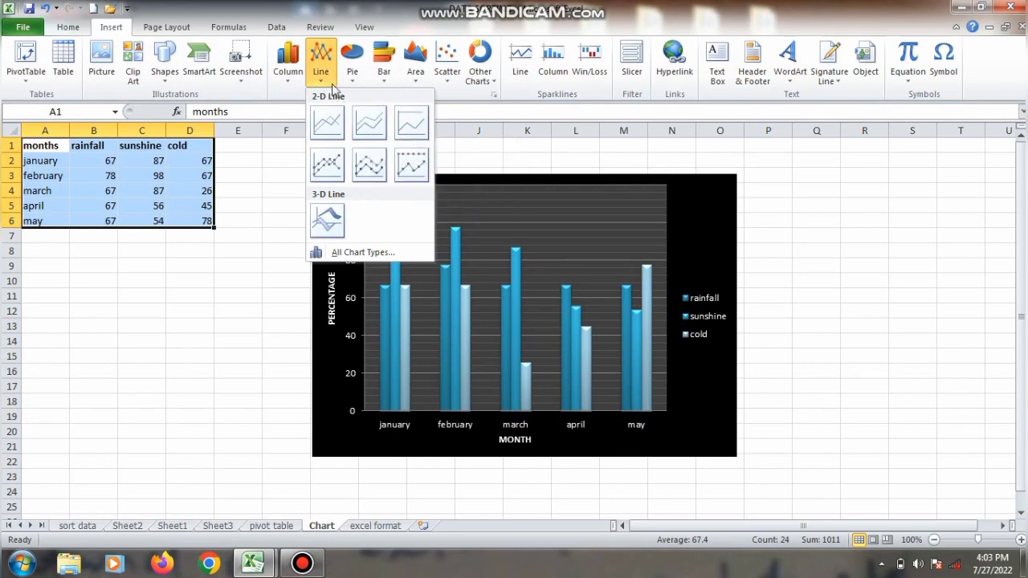
click(451, 113)
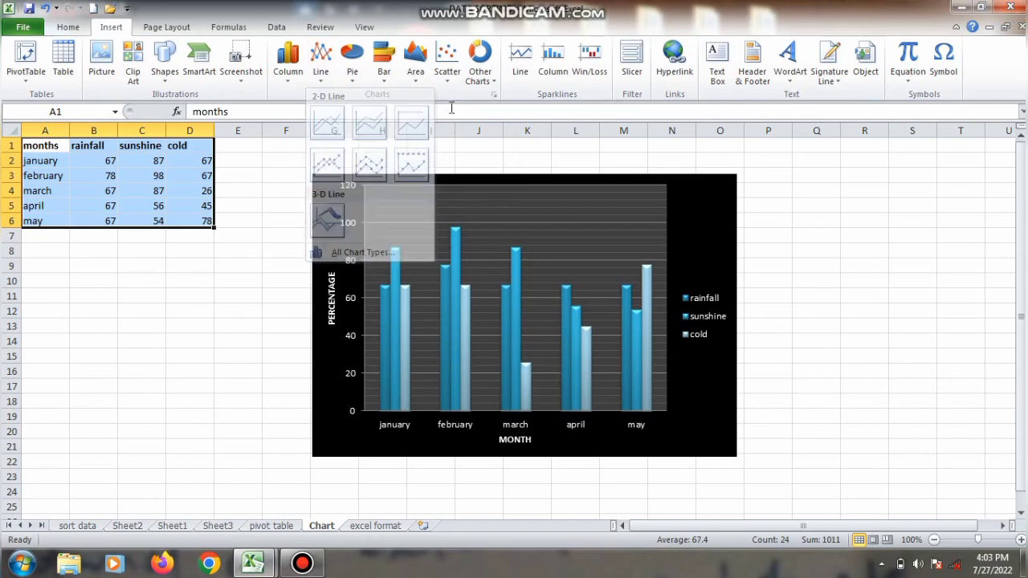
click(322, 77)
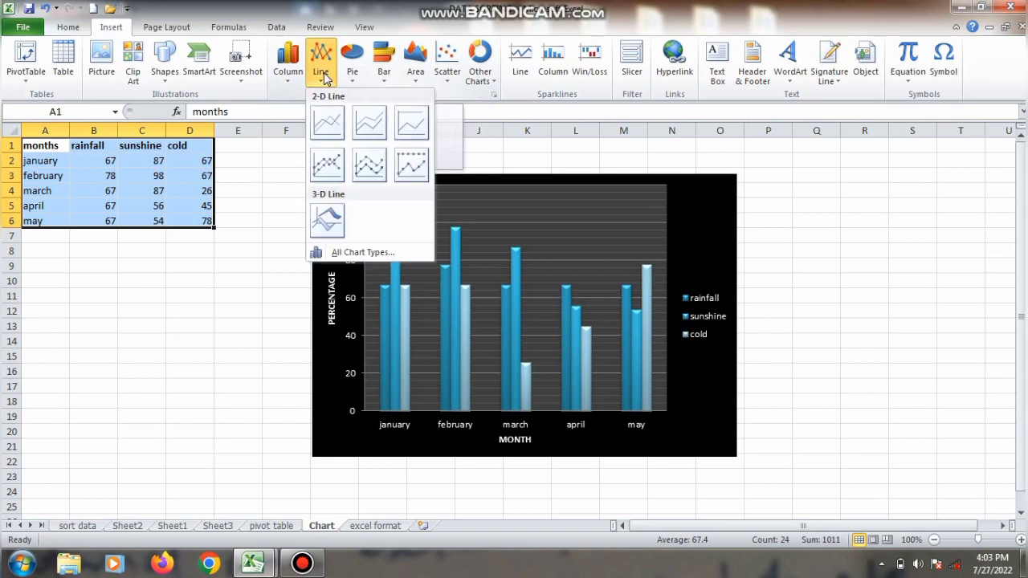
click(331, 127)
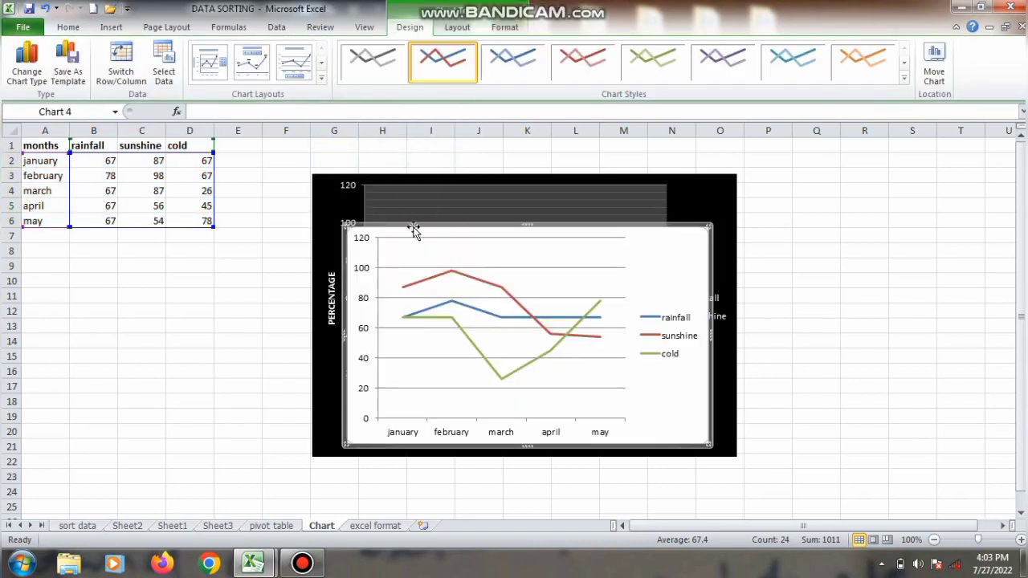
Step: Move the line chart beside the column chart, to about columns Q to X and rows 5 to 20
drag(413, 230, 853, 211)
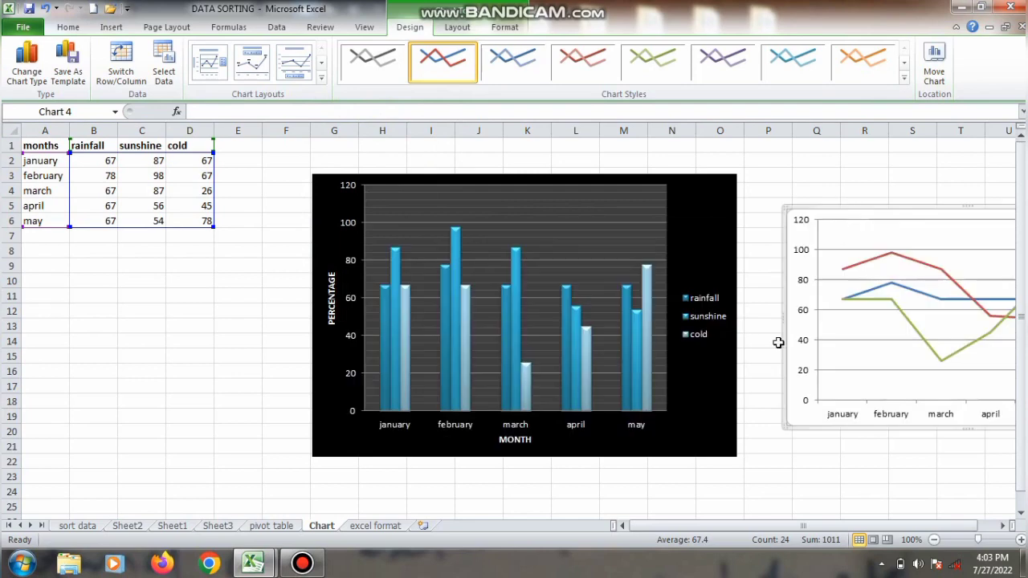
drag(727, 525, 781, 516)
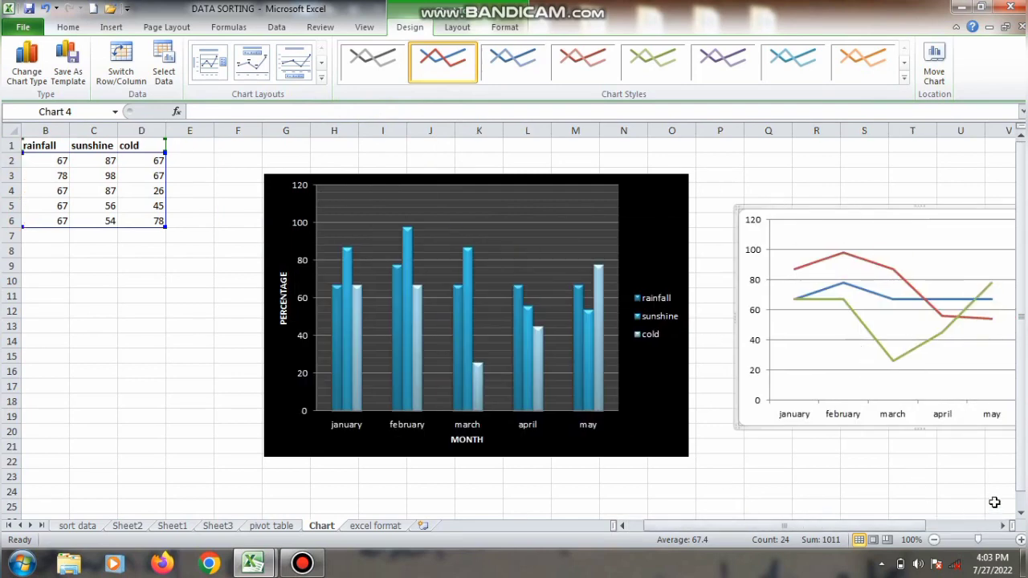
drag(1001, 525, 1001, 525)
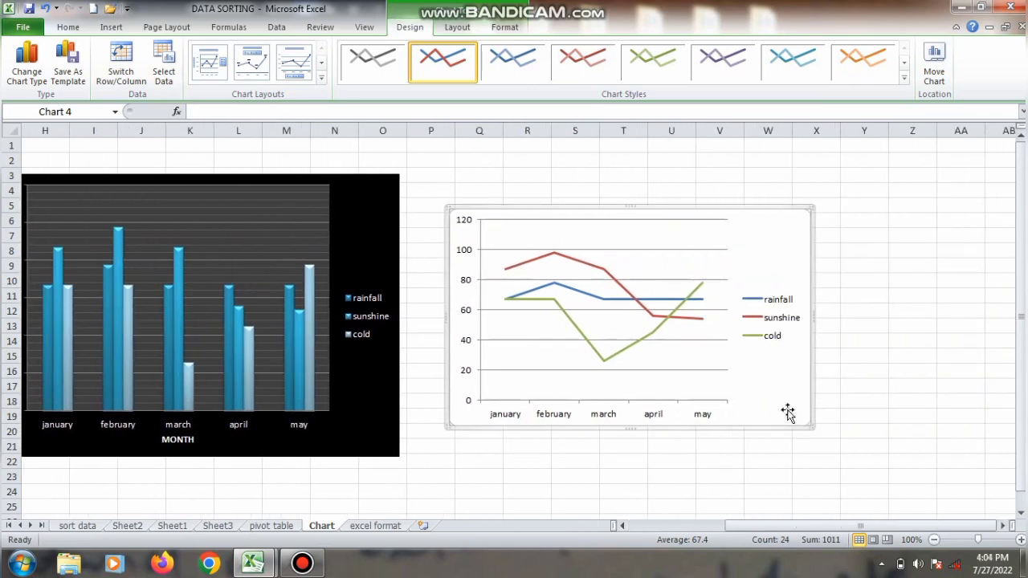
Step: Try the turquoise line style with a light plot area, and settle on the turquoise style with black background
click(905, 80)
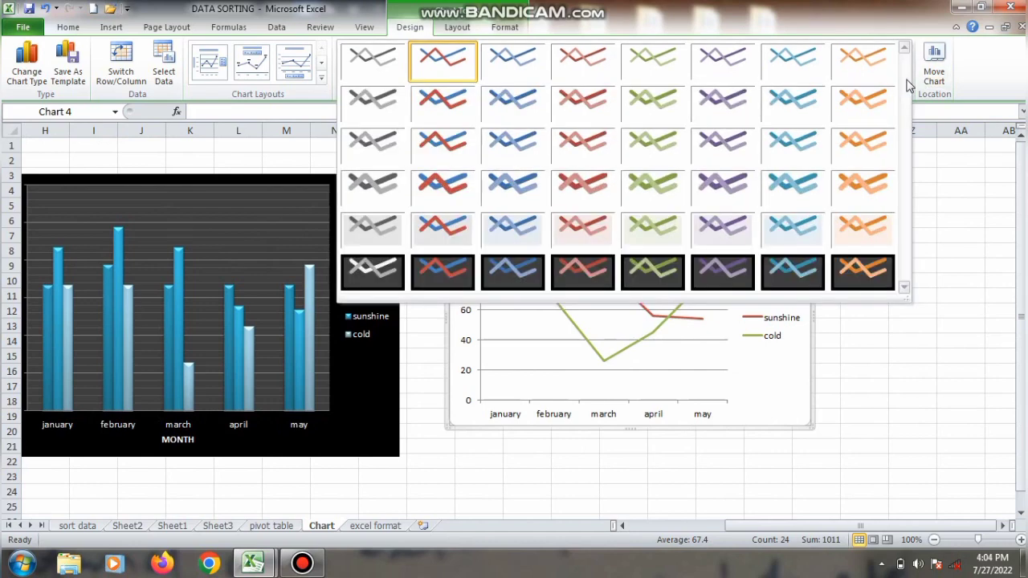
click(778, 217)
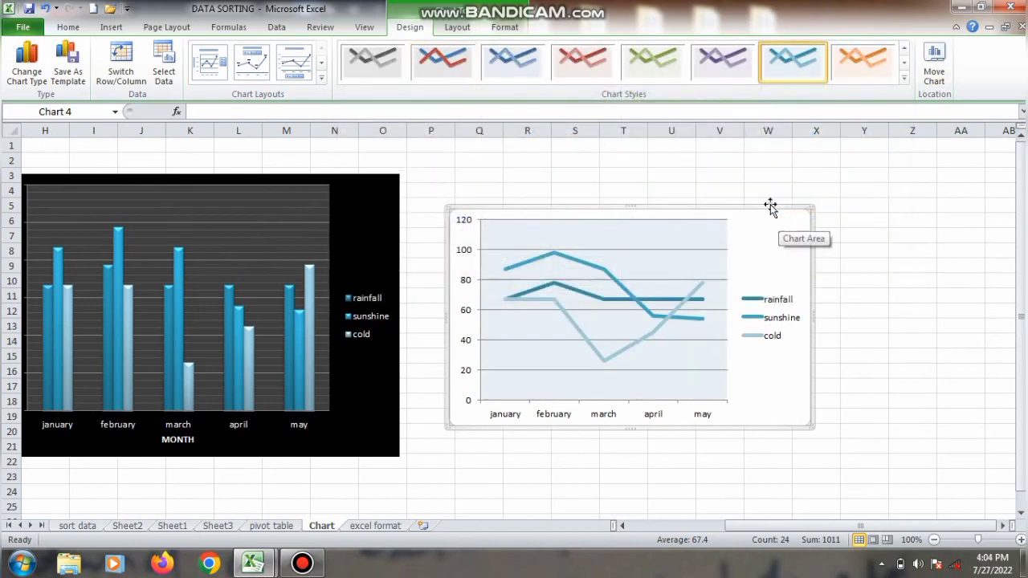
click(905, 78)
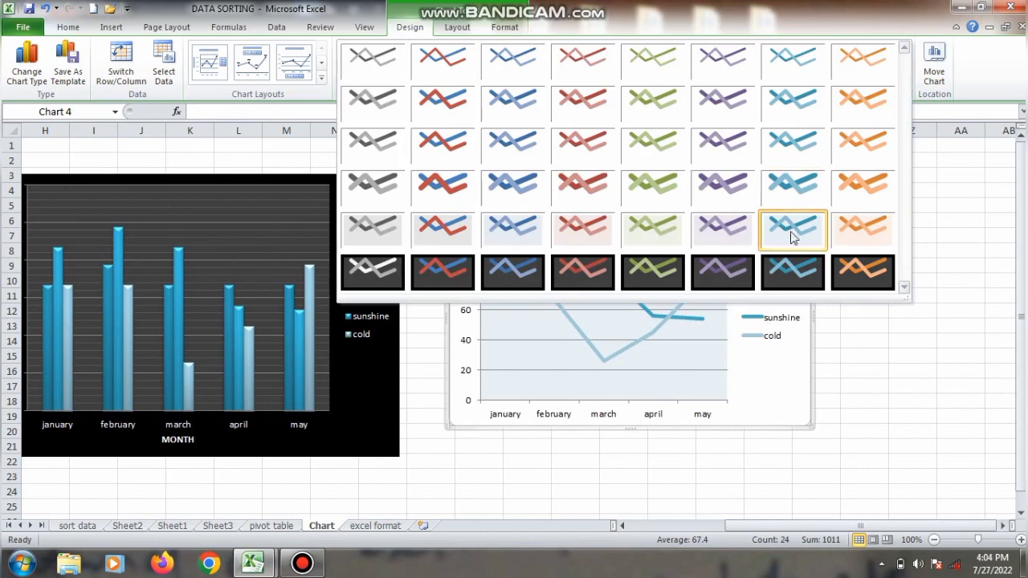
click(800, 272)
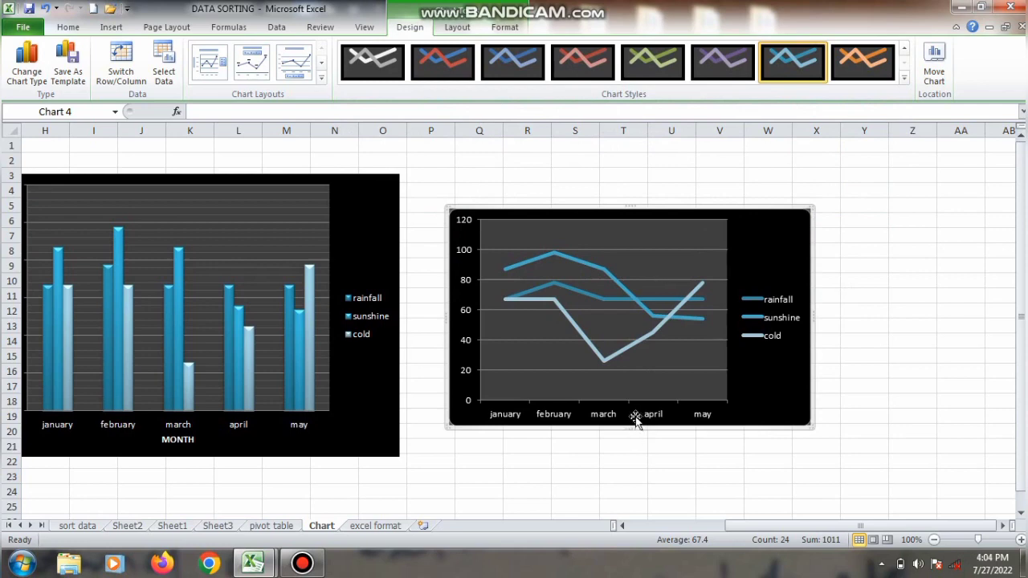
Step: Try the line chart layout with title, data labels and bottom legend, and the one with title, data labels and side legend
click(321, 80)
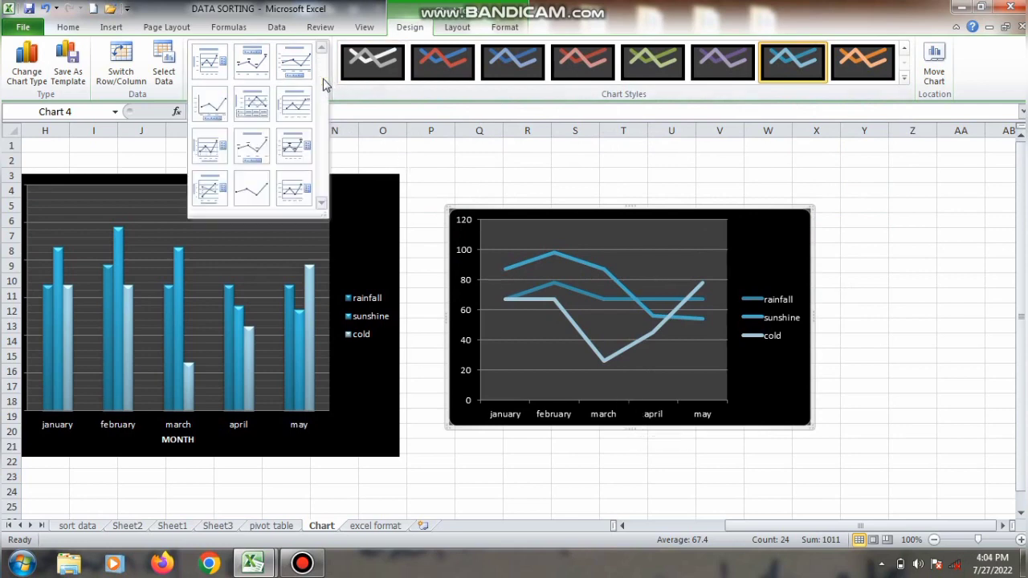
click(251, 147)
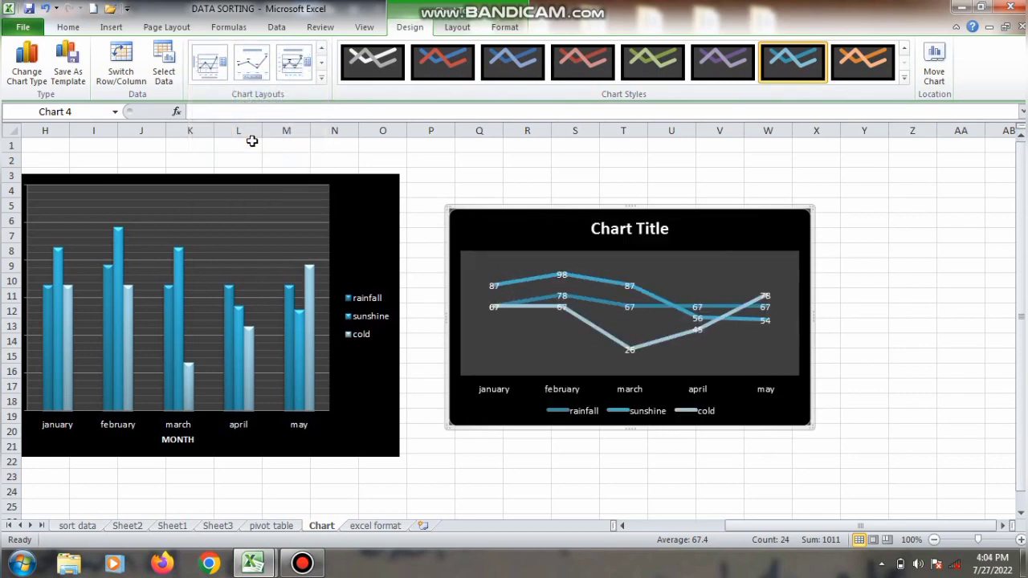
click(321, 81)
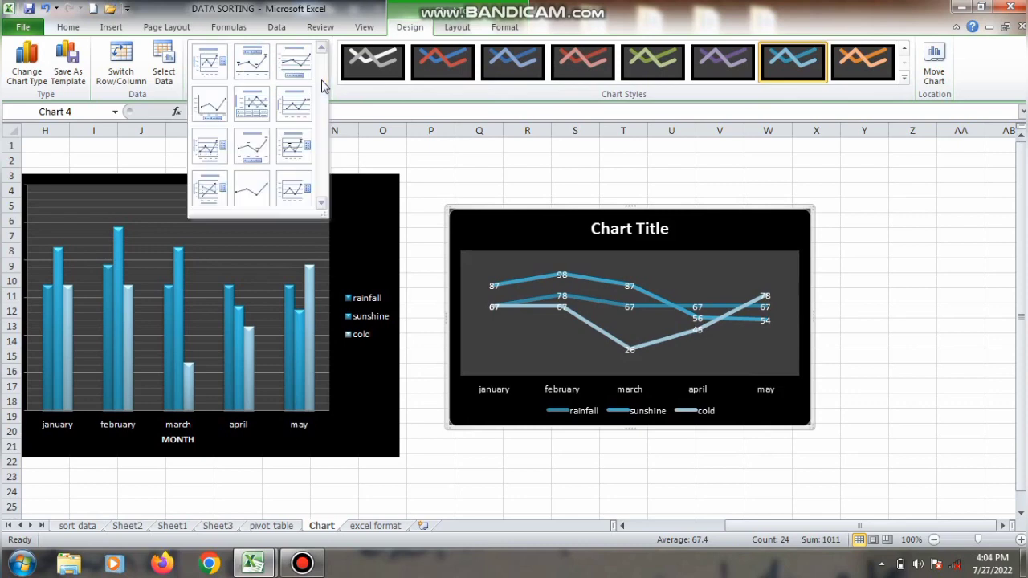
click(292, 140)
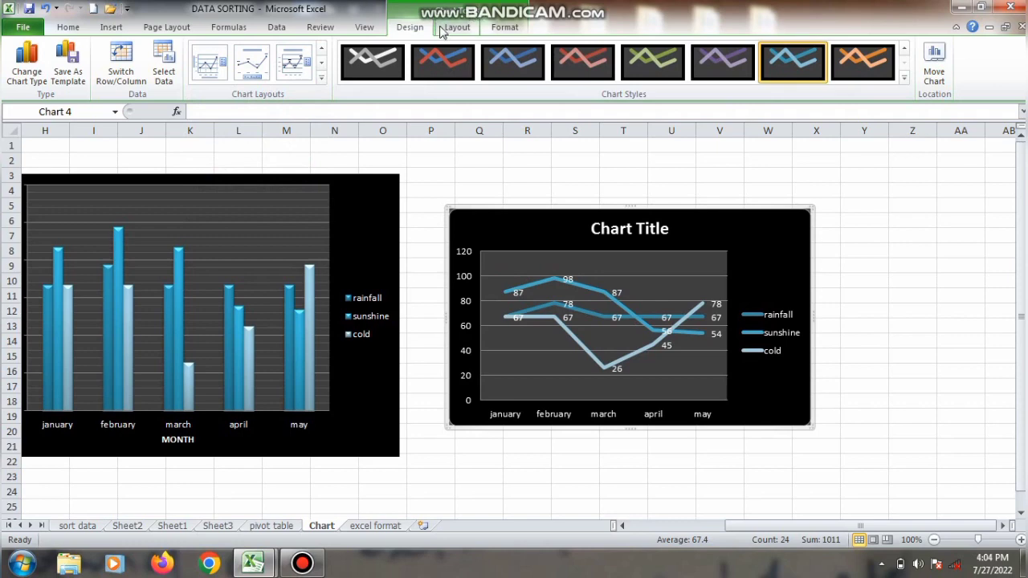
click(453, 179)
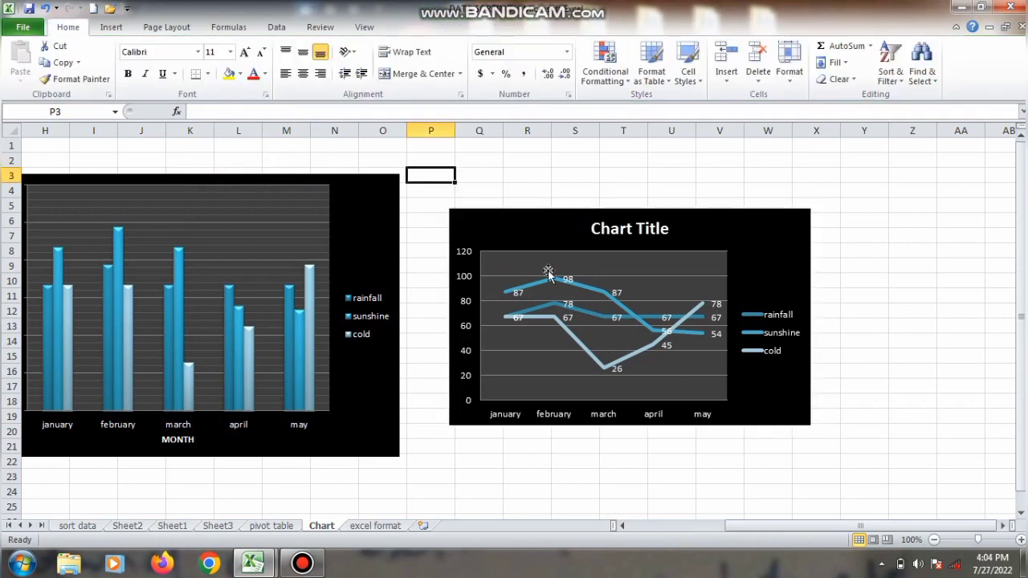
Step: Apply the line chart layout with a chart title, both axis titles, high-low lines and a side legend
click(547, 271)
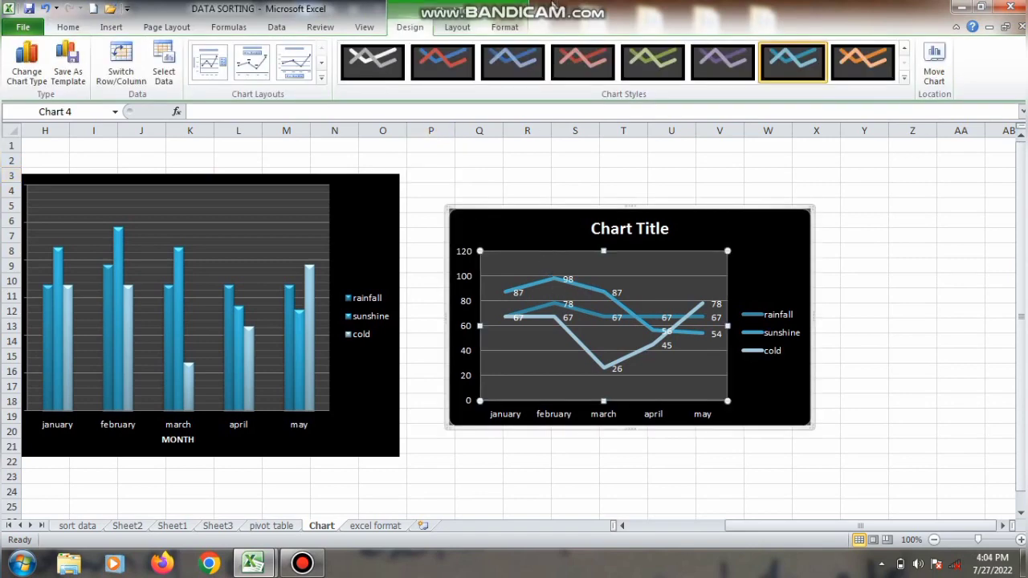
click(322, 77)
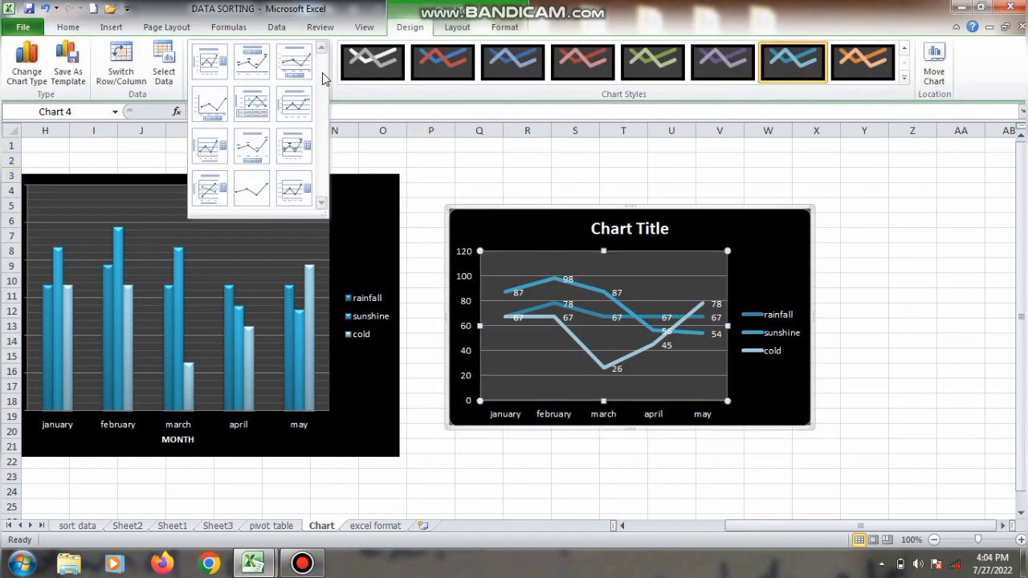
click(213, 187)
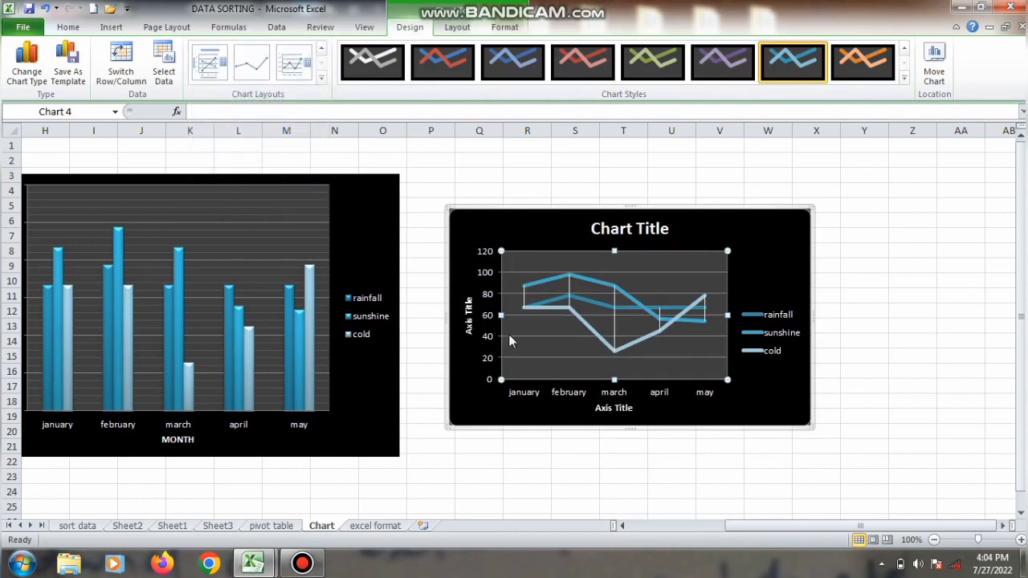
Step: Replace the line chart's title text with LINE CHART
click(596, 240)
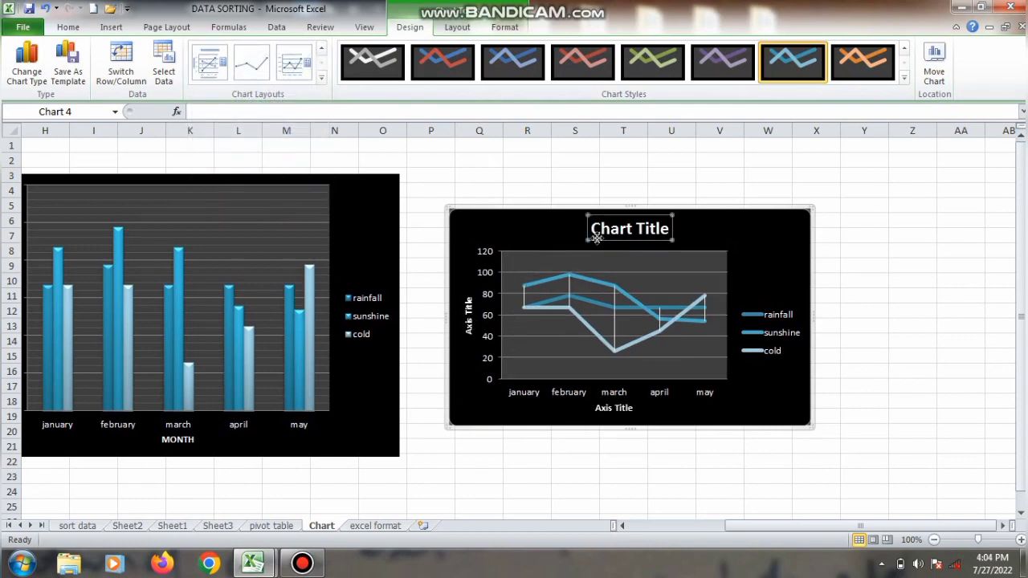
right_click(597, 238)
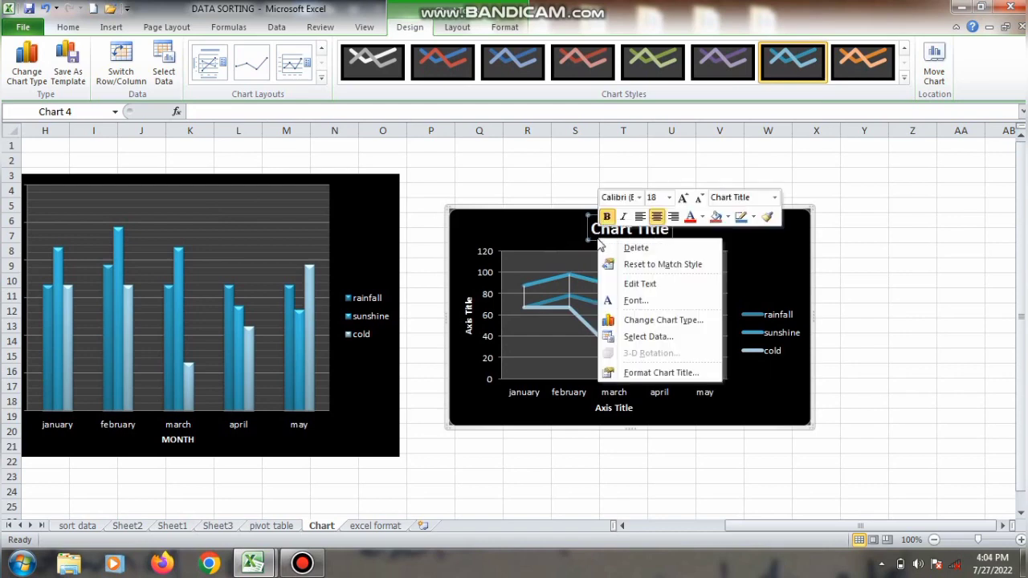
click(654, 284)
key(Delete)
key(Delete)
key(Delete)
key(Delete)
key(Delete)
key(Delete)
key(Delete)
key(Delete)
key(Delete)
key(Delete)
key(Delete)
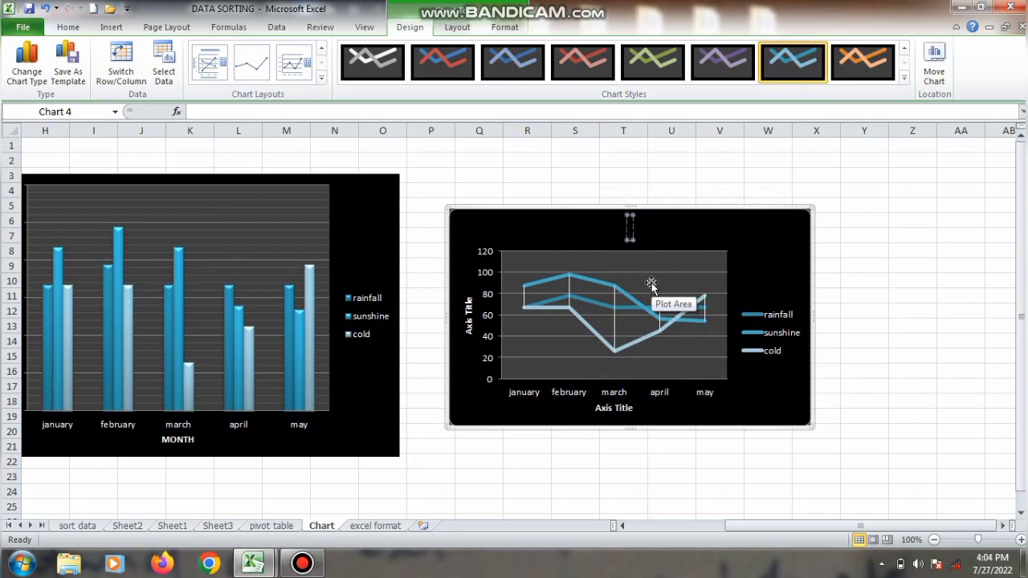
text(LINE CHART)
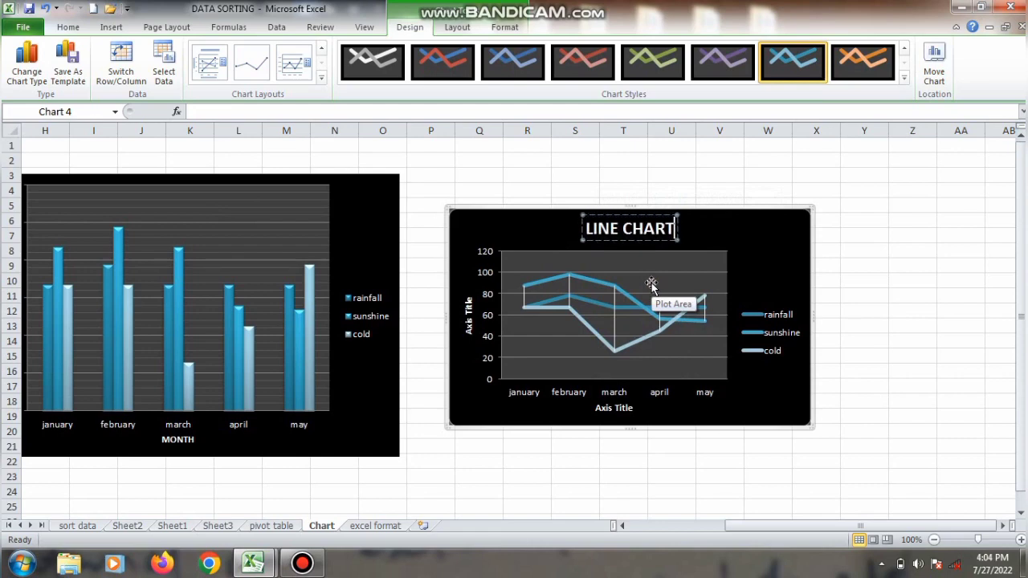
Step: Replace the line chart's horizontal axis title with MONTH and deselect the chart
click(631, 407)
right_click(633, 410)
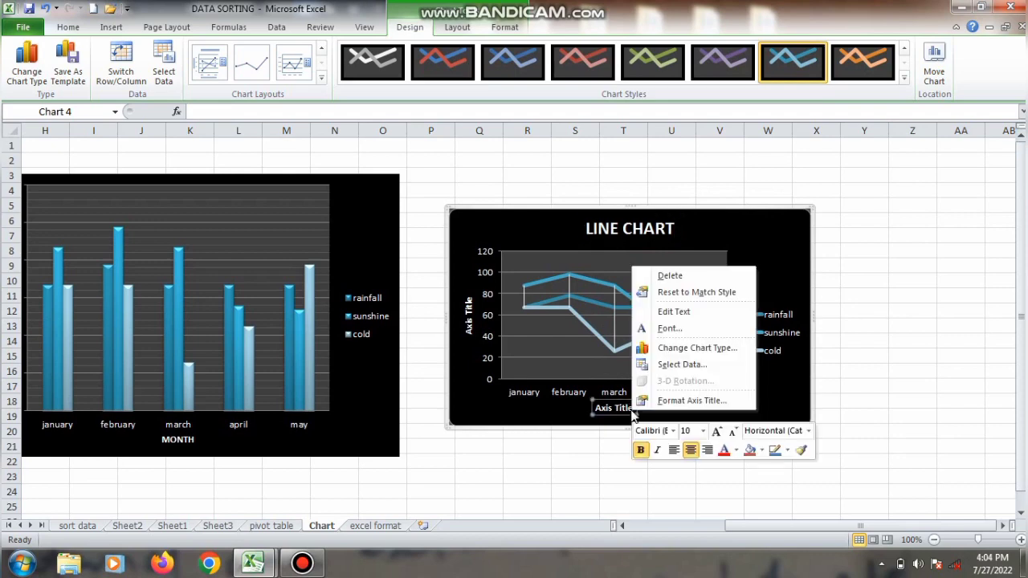
click(677, 315)
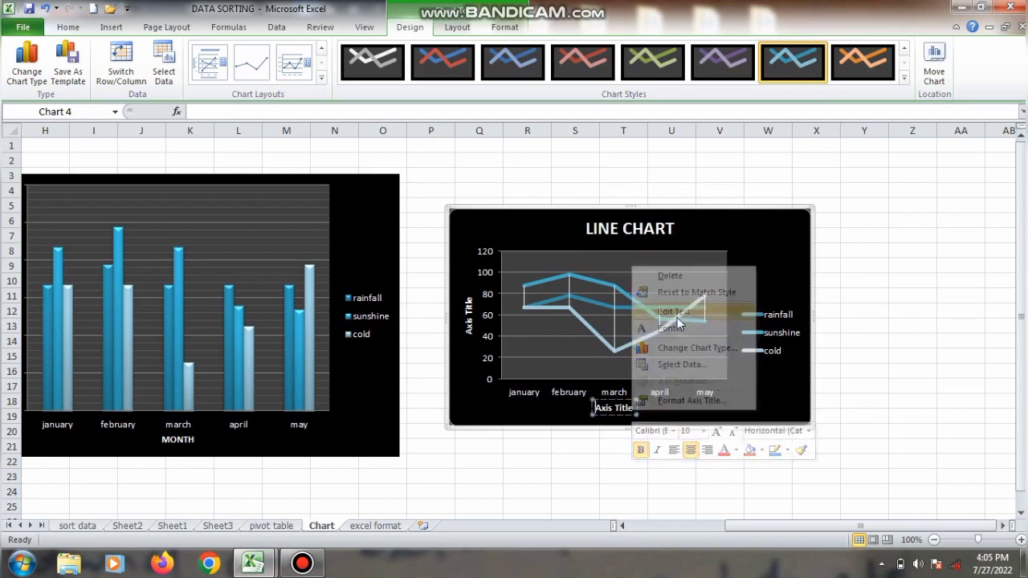
key(BackSpace)
key(BackSpace)
key(BackSpace)
key(BackSpace)
key(BackSpace)
key(BackSpace)
key(BackSpace)
key(BackSpace)
key(BackSpace)
key(BackSpace)
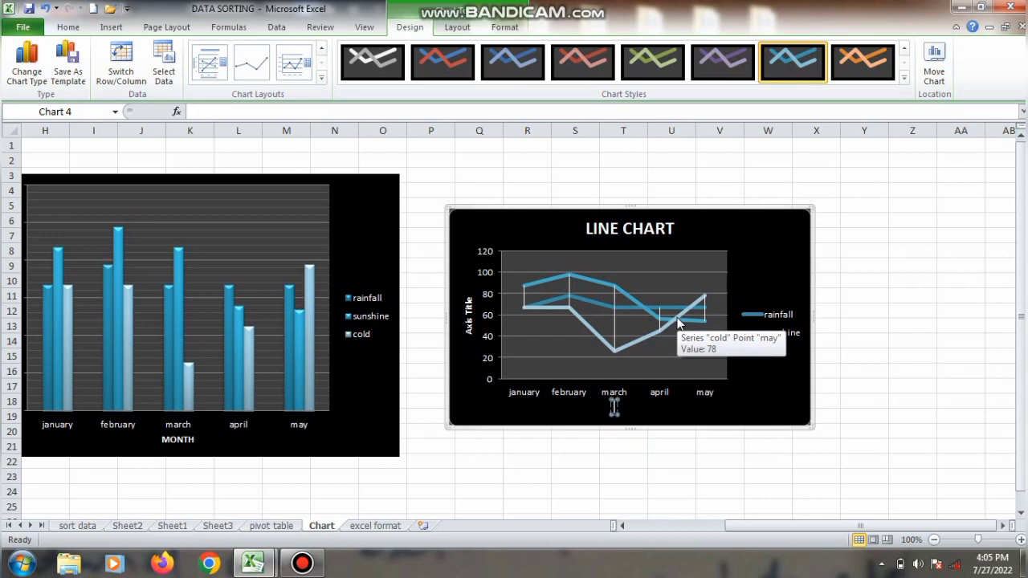
text(MONTH)
click(677, 321)
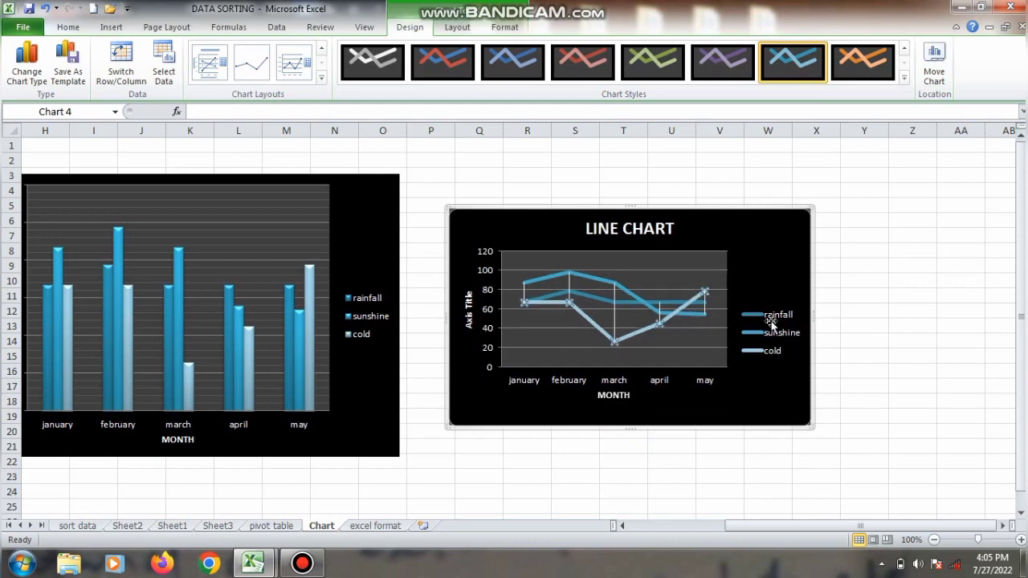
click(837, 464)
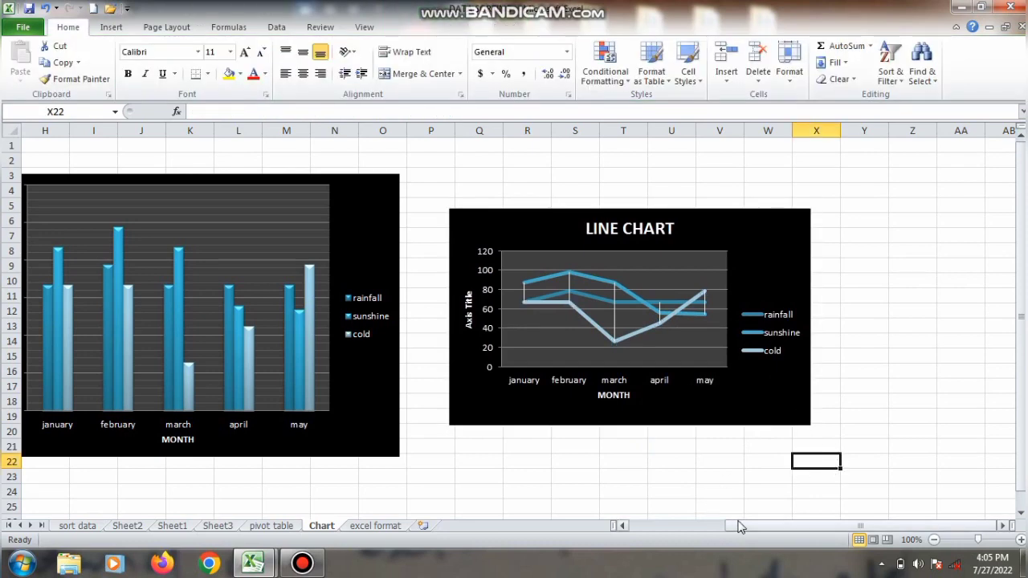
Step: Delete the column chart and cut the line chart from the sheet, leaving only the monthly data table
drag(738, 525, 618, 518)
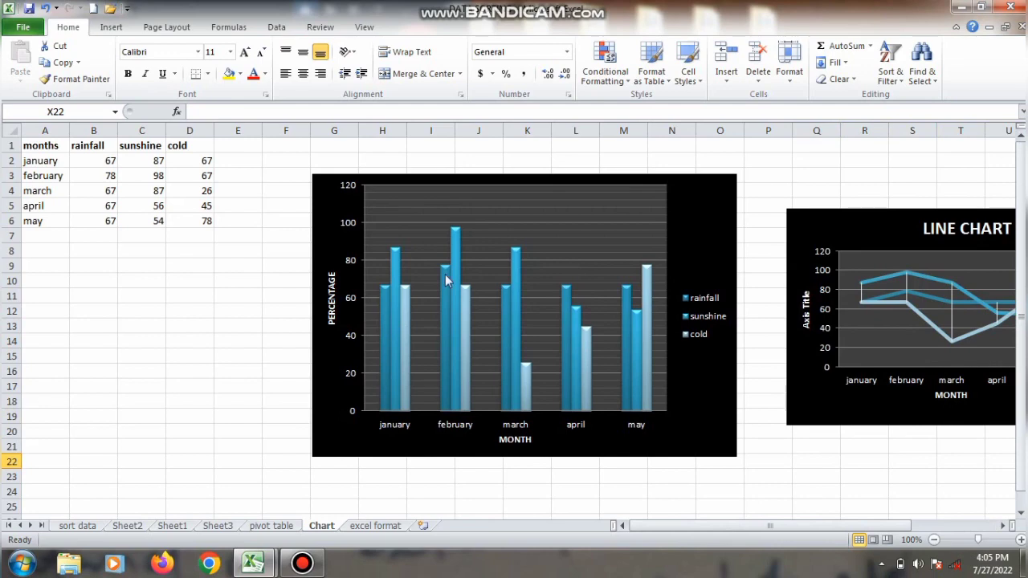
mouse_move(456, 273)
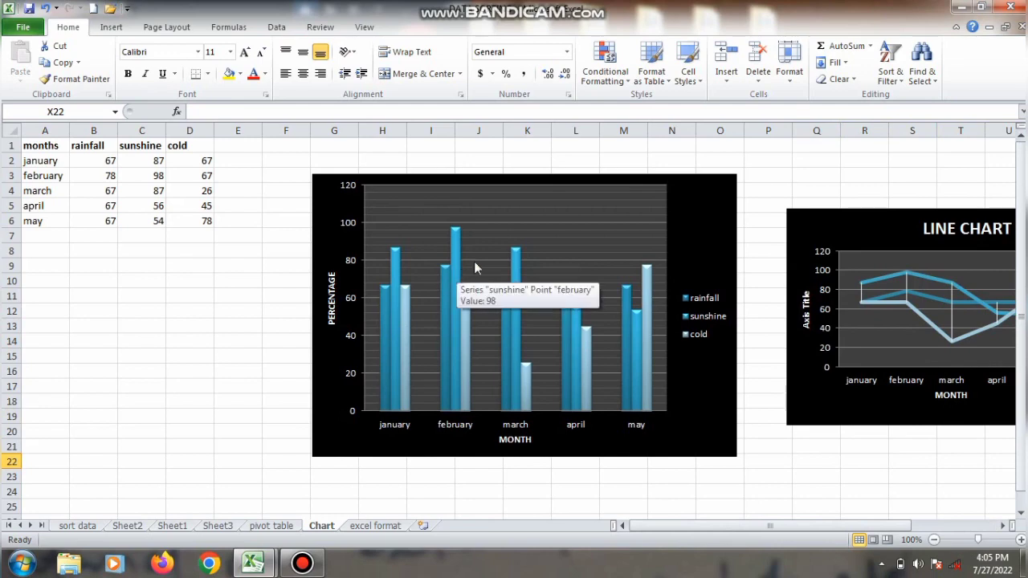
click(651, 213)
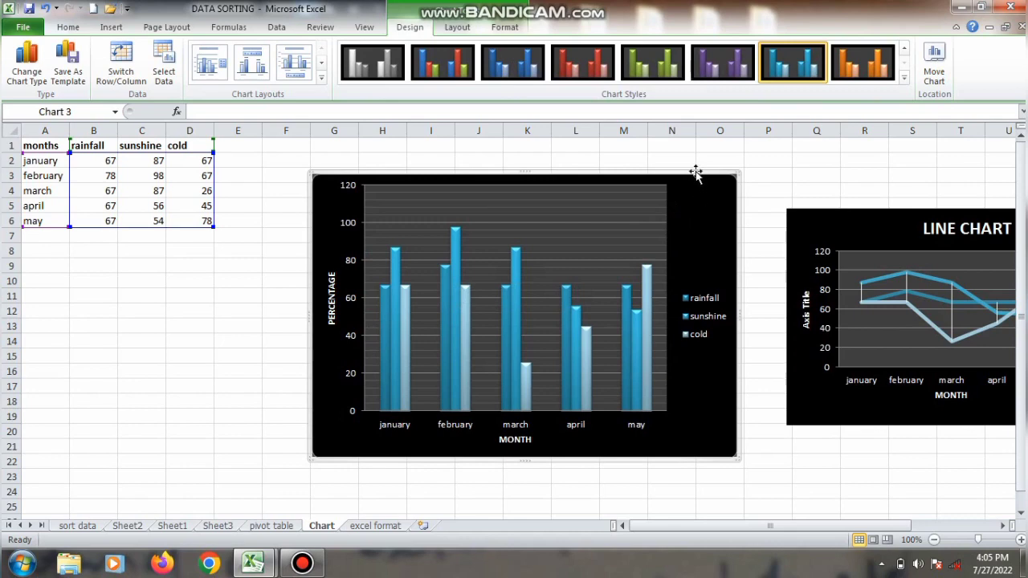
key(Delete)
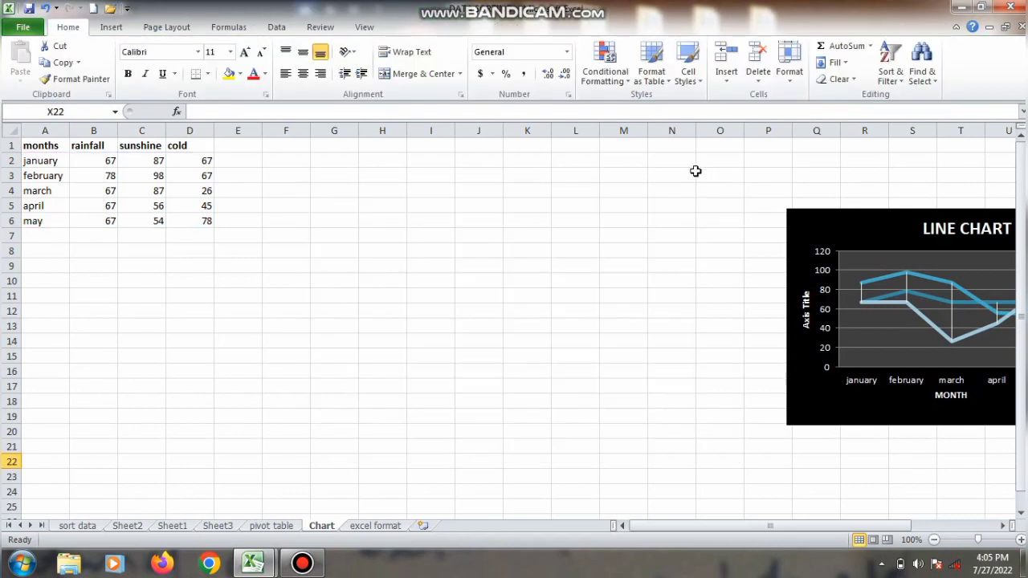
click(794, 215)
right_click(795, 216)
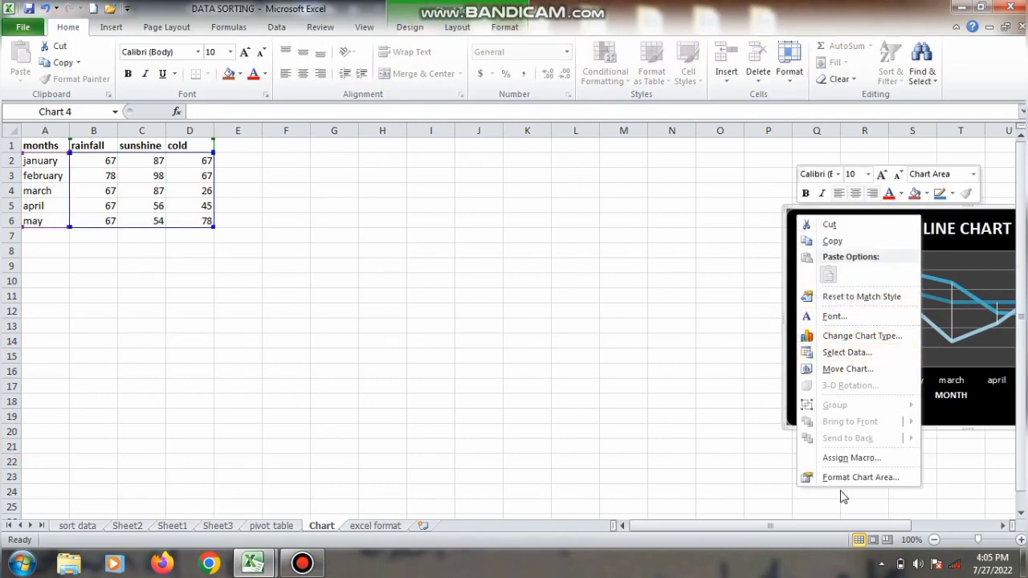
click(830, 224)
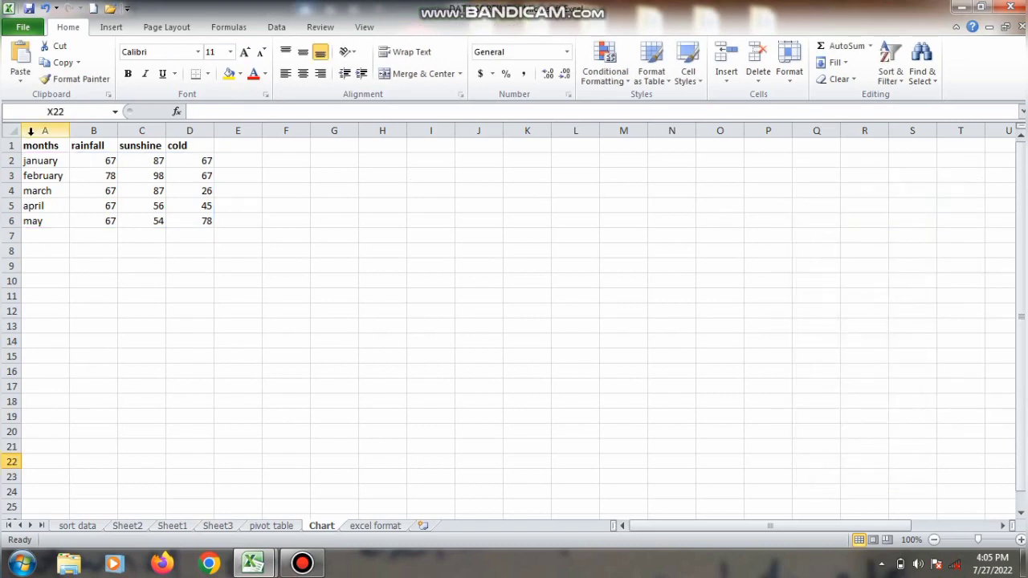
Step: Insert a 3-D stacked bar chart from the data in A1:D6 and apply the turquoise style with black background
drag(35, 144, 179, 219)
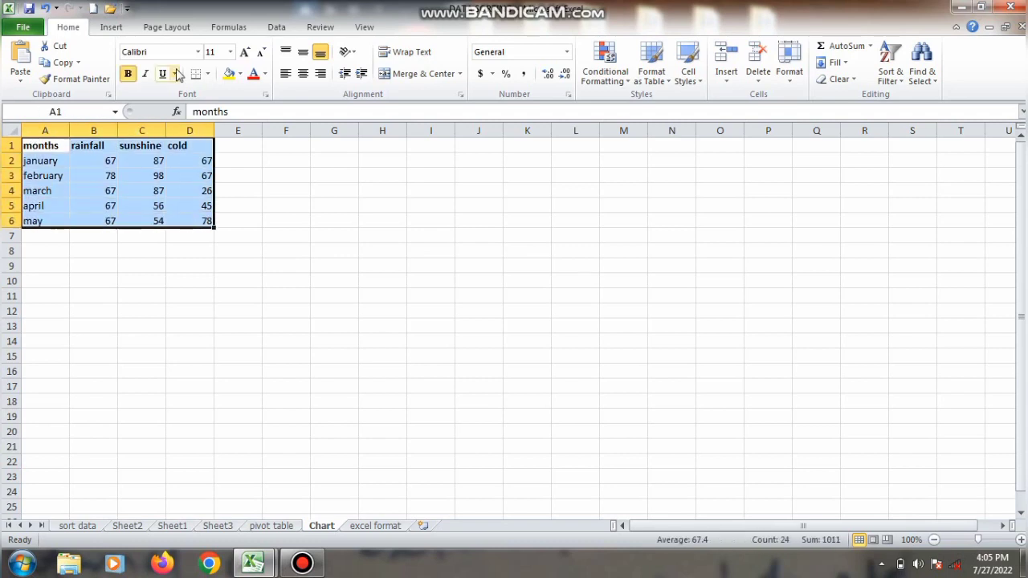
click(113, 29)
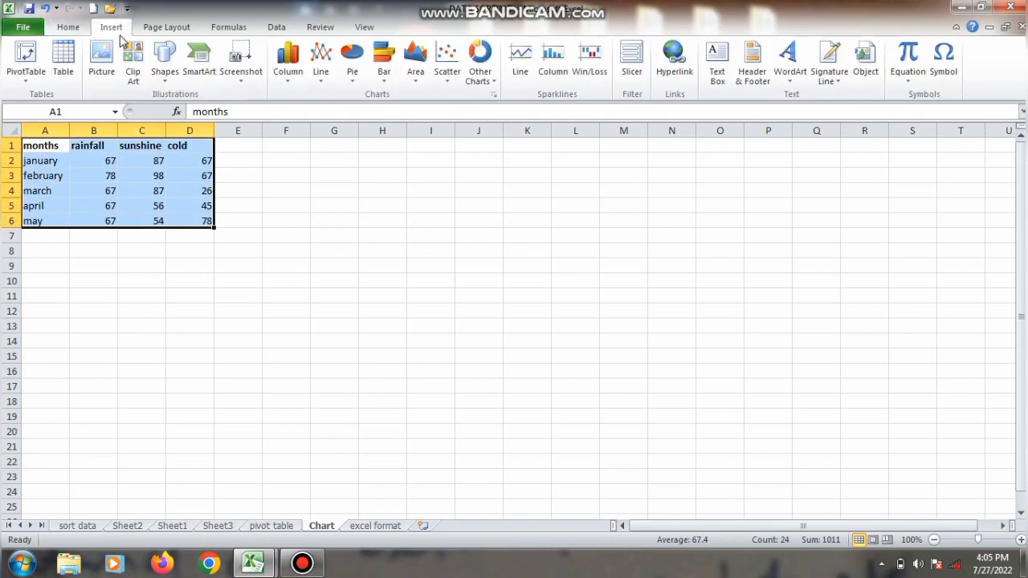
click(383, 79)
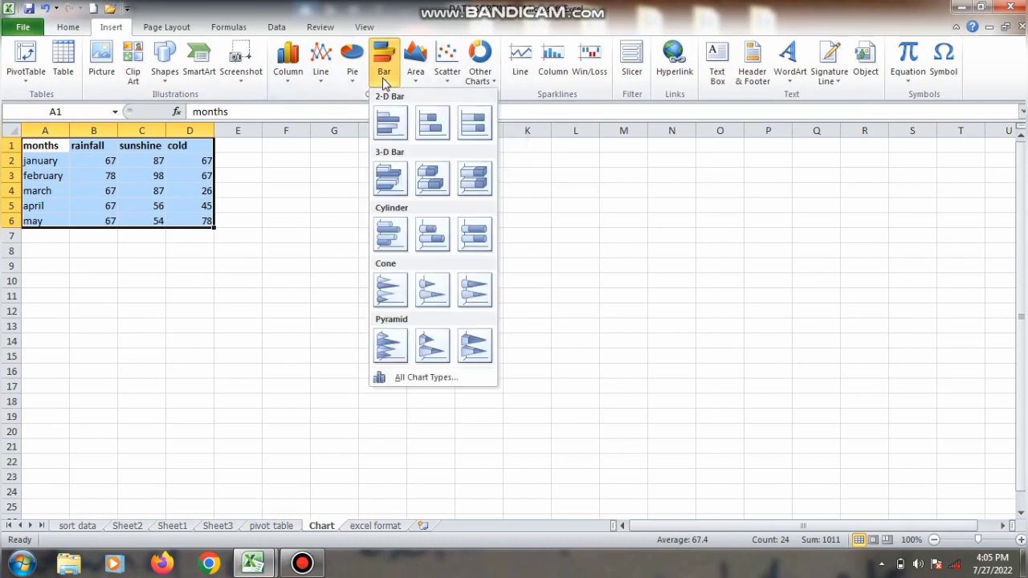
click(432, 179)
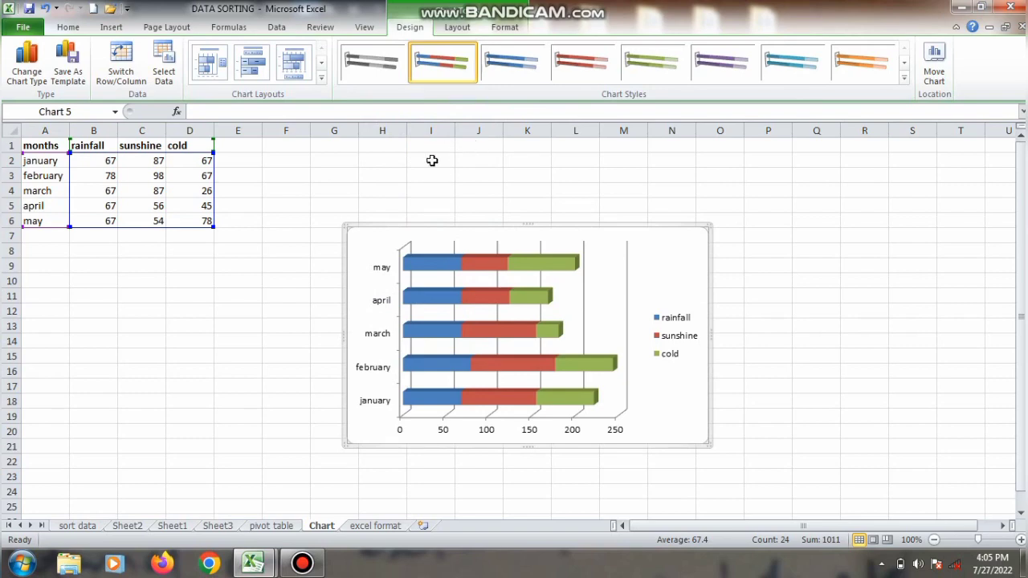
click(905, 78)
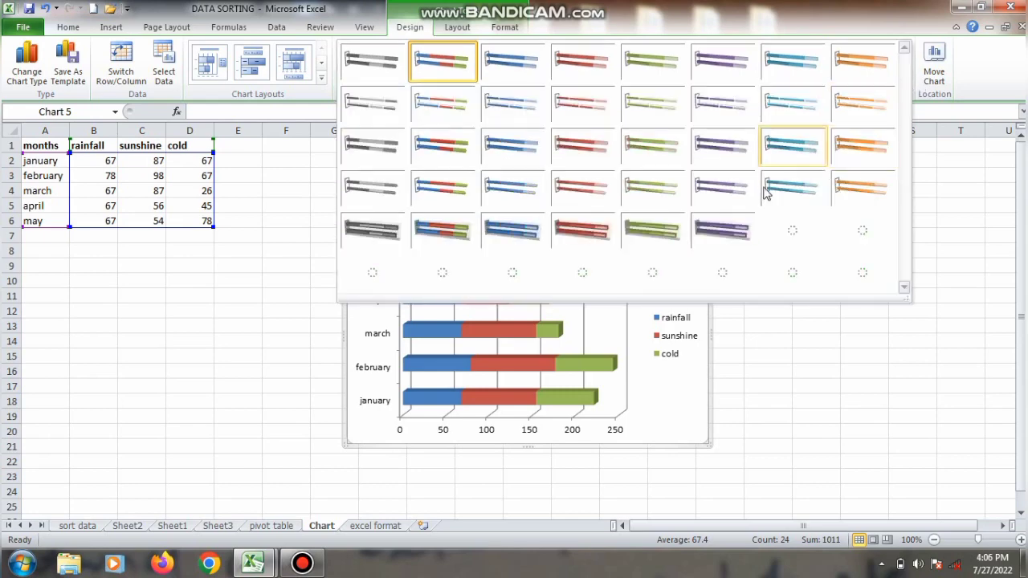
click(778, 259)
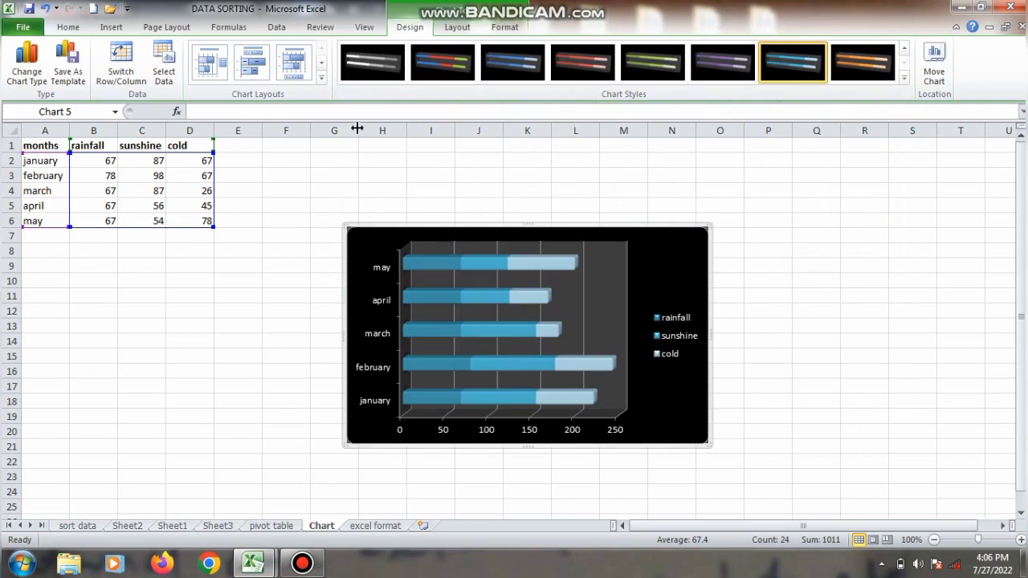
Step: Try Layout 5, Layout 2, Layout 7 and Layout 8 on the bar chart
click(321, 77)
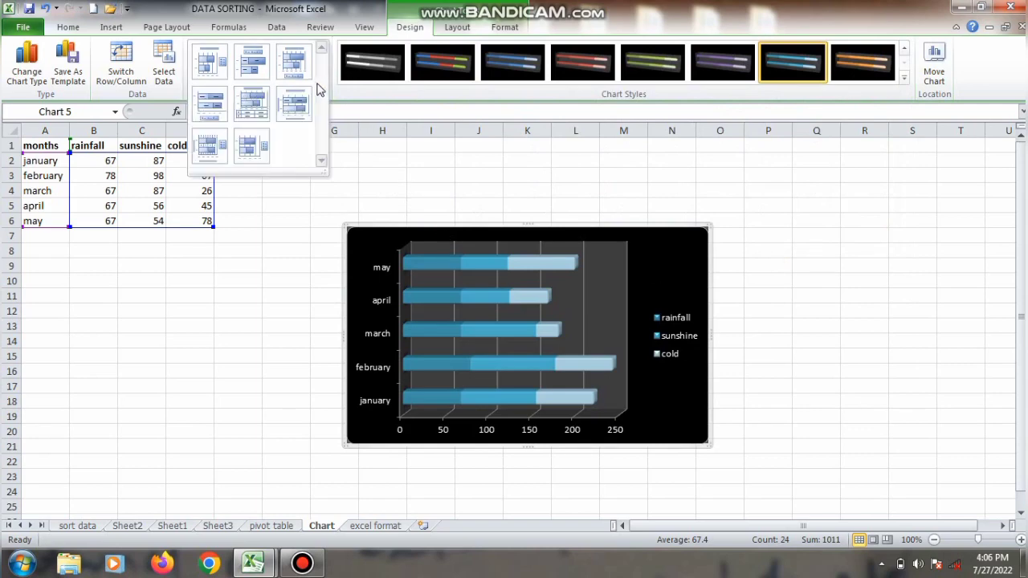
click(253, 102)
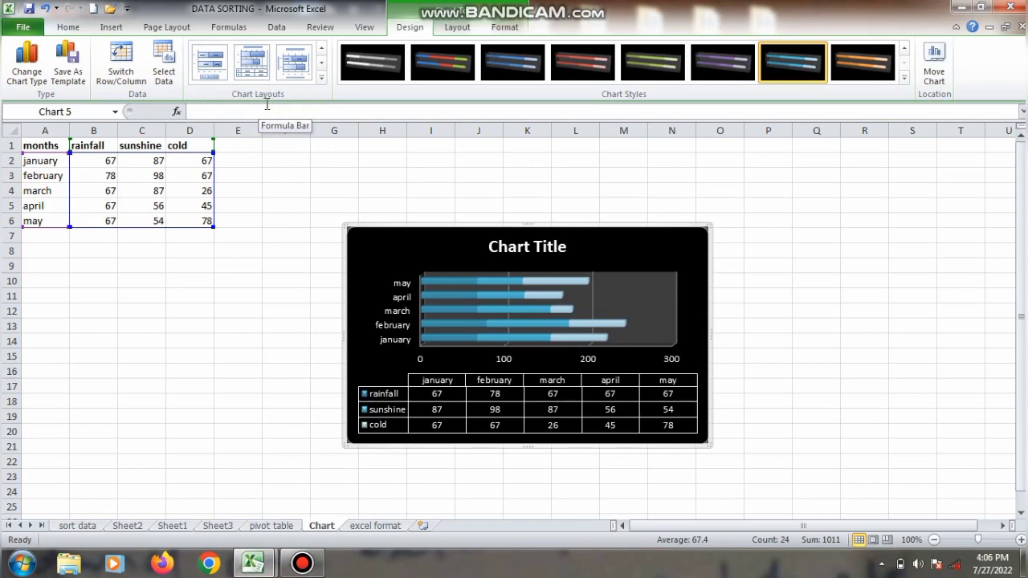
click(322, 78)
click(249, 68)
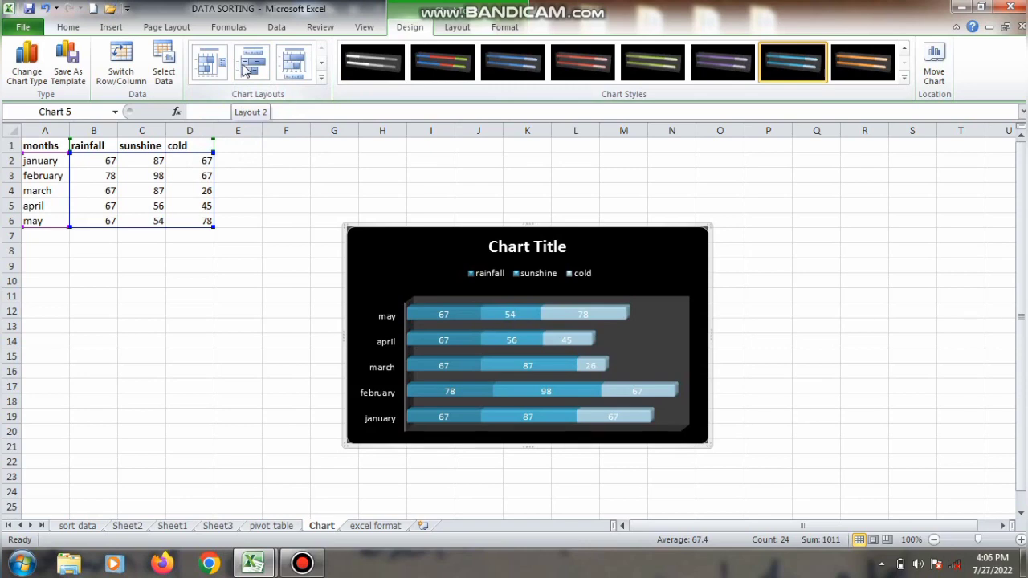
click(321, 78)
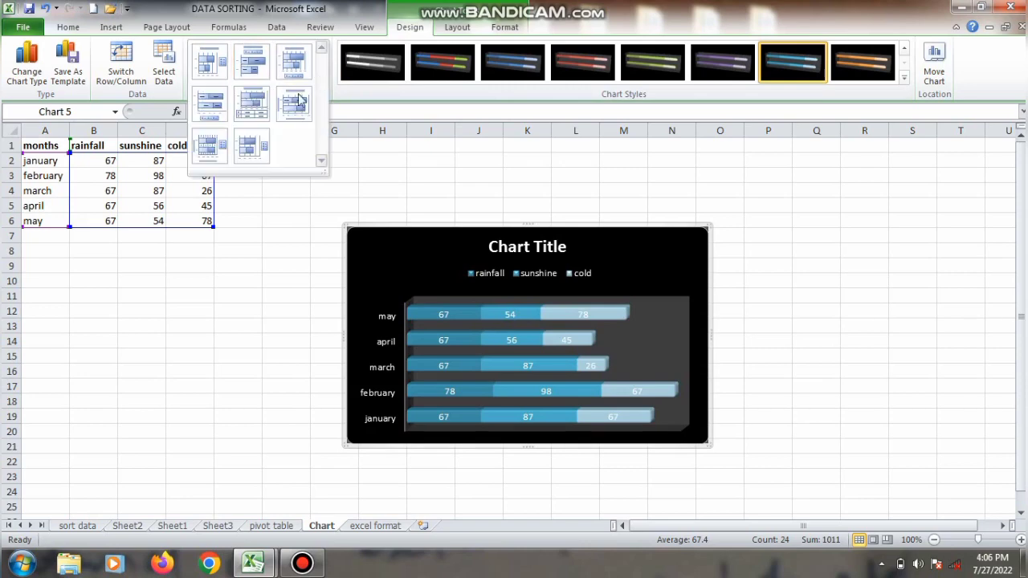
click(211, 143)
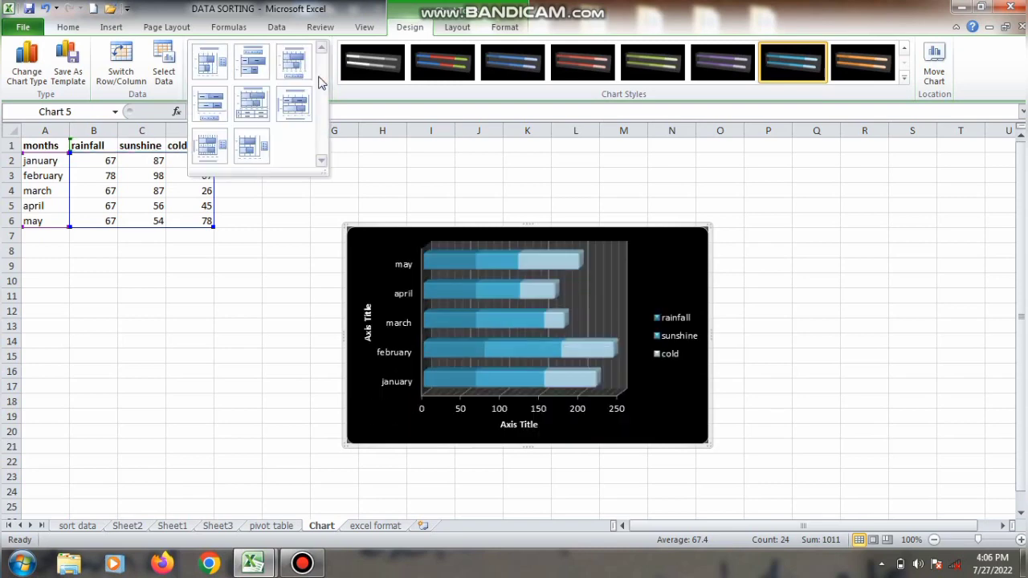
click(322, 78)
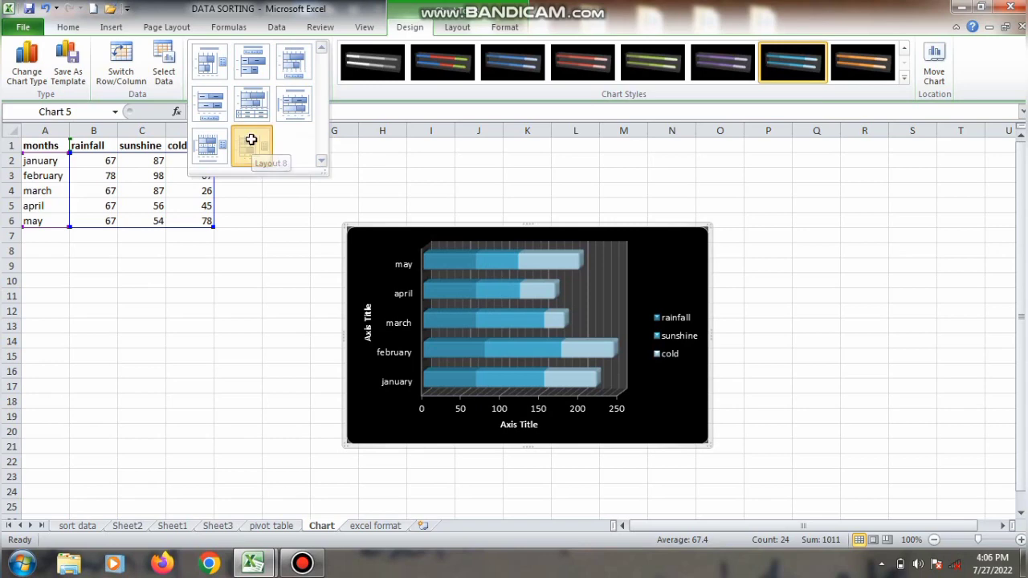
click(252, 143)
Step: Apply Layout 5 to the bar chart, with a chart title and a data table below the bars
click(321, 78)
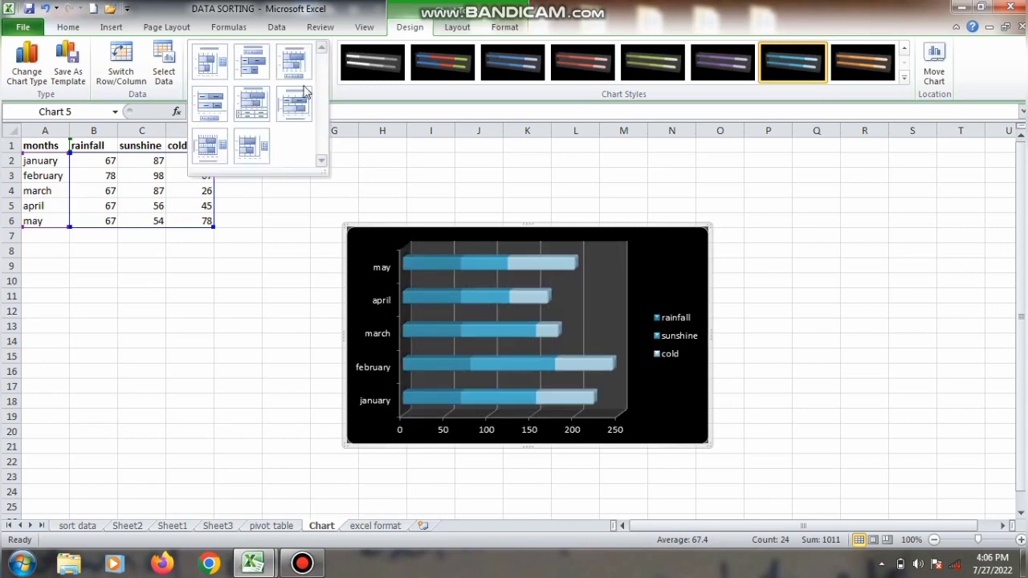
click(253, 103)
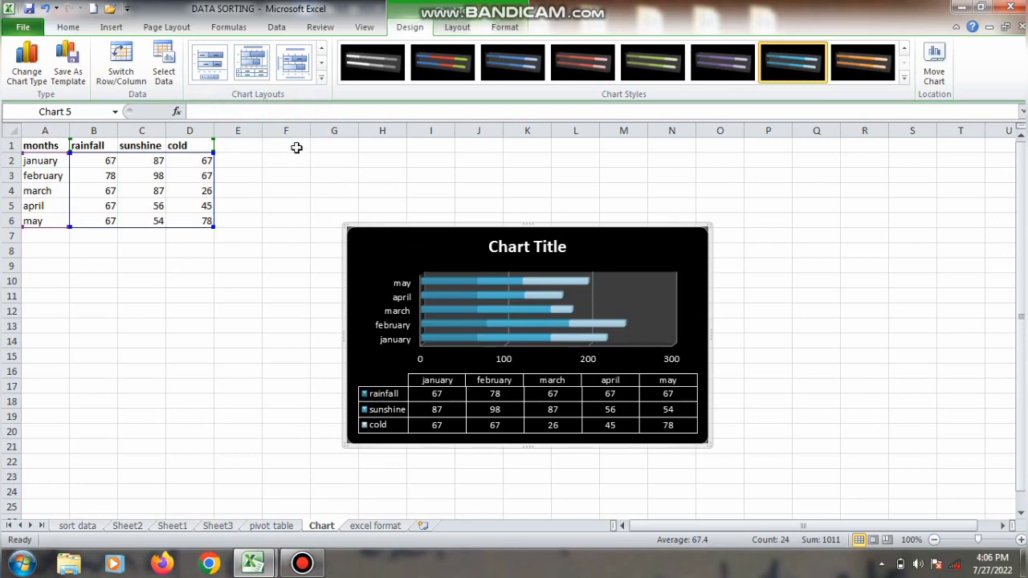
Step: Insert an exploded 3-D pie chart from the data in A1:D6
click(48, 147)
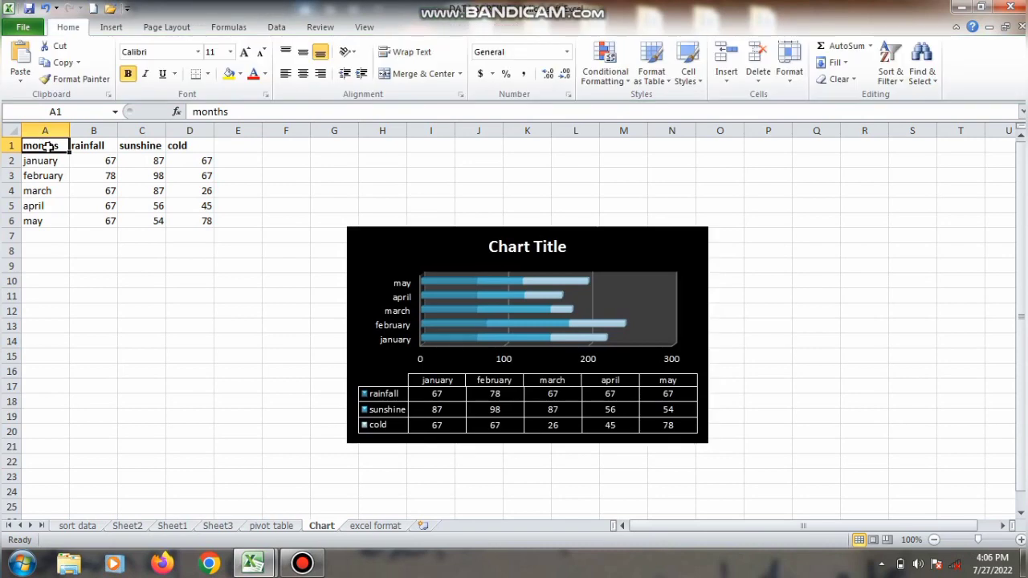
drag(47, 147, 195, 217)
click(115, 29)
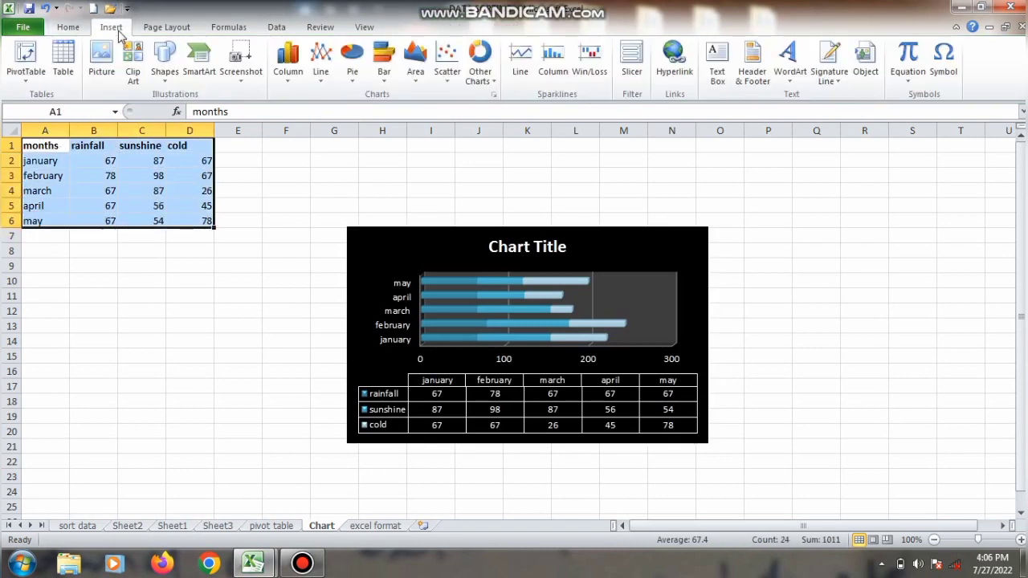
click(354, 74)
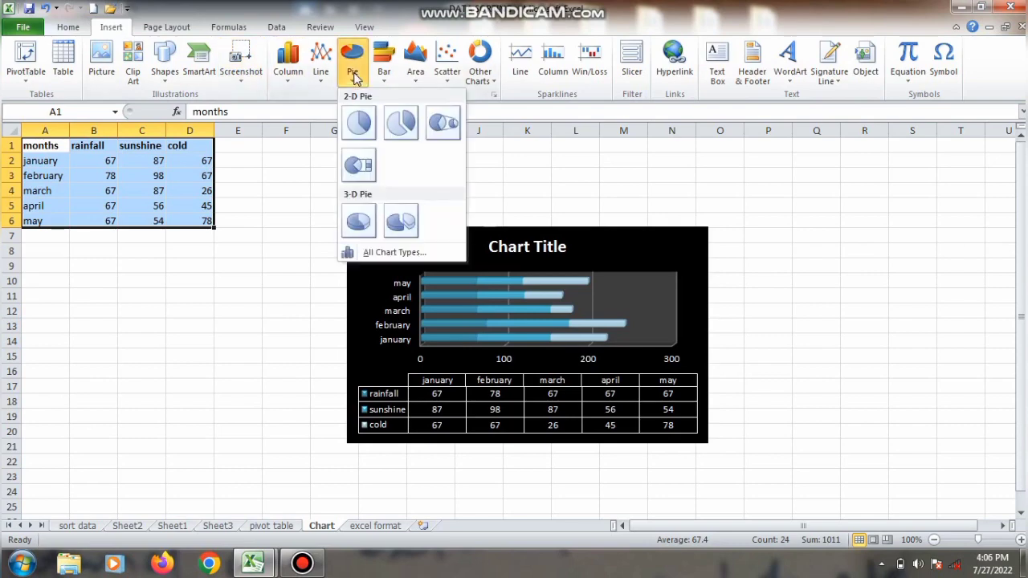
click(414, 216)
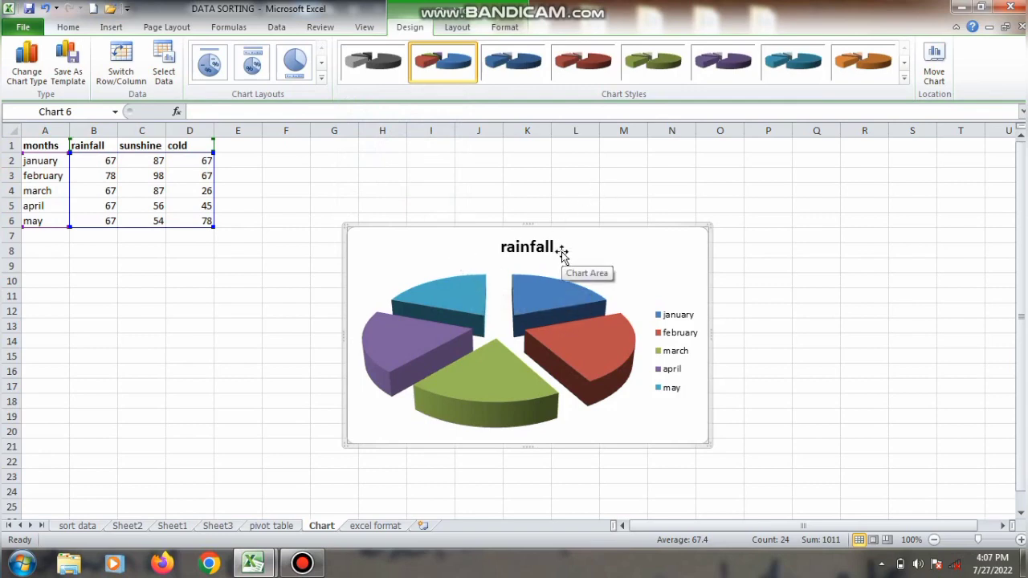
Step: Try Layout 2 with percentages and a top legend on the pie chart, together with a turquoise style on white background
click(252, 62)
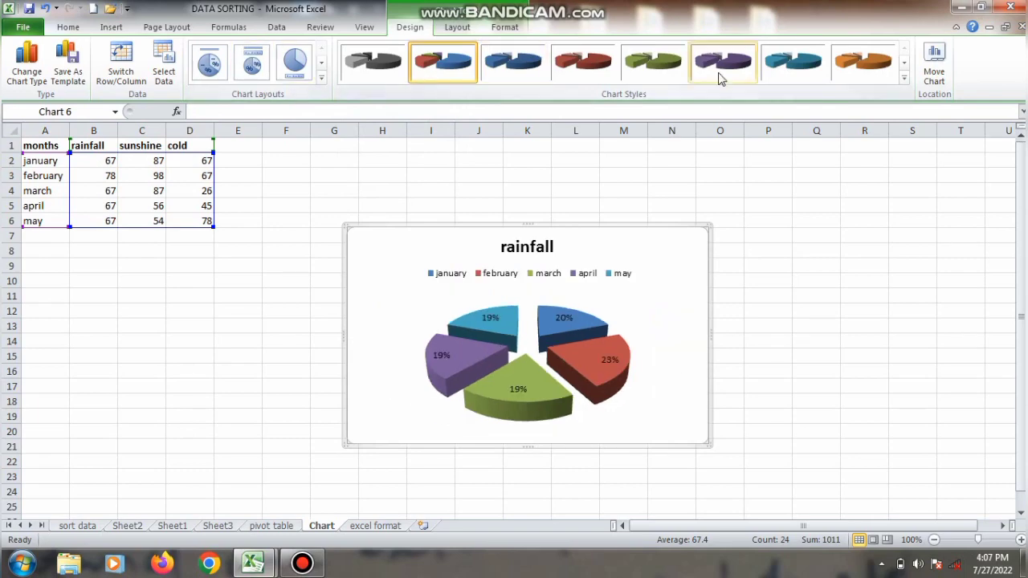
click(905, 78)
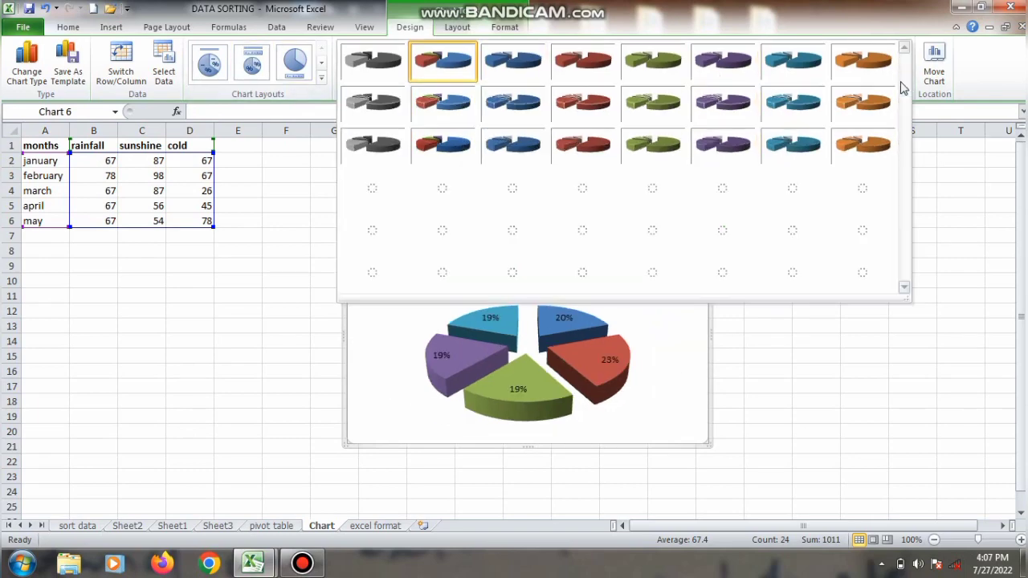
click(786, 186)
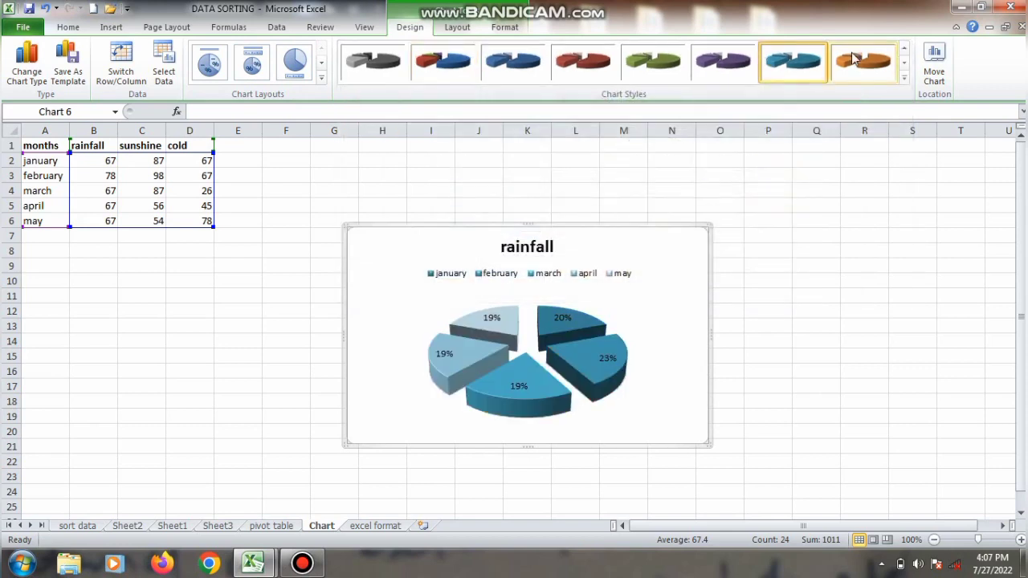
Step: Apply the blue style with black background to the pie chart and Layout 6 with percentages and a side legend
click(905, 78)
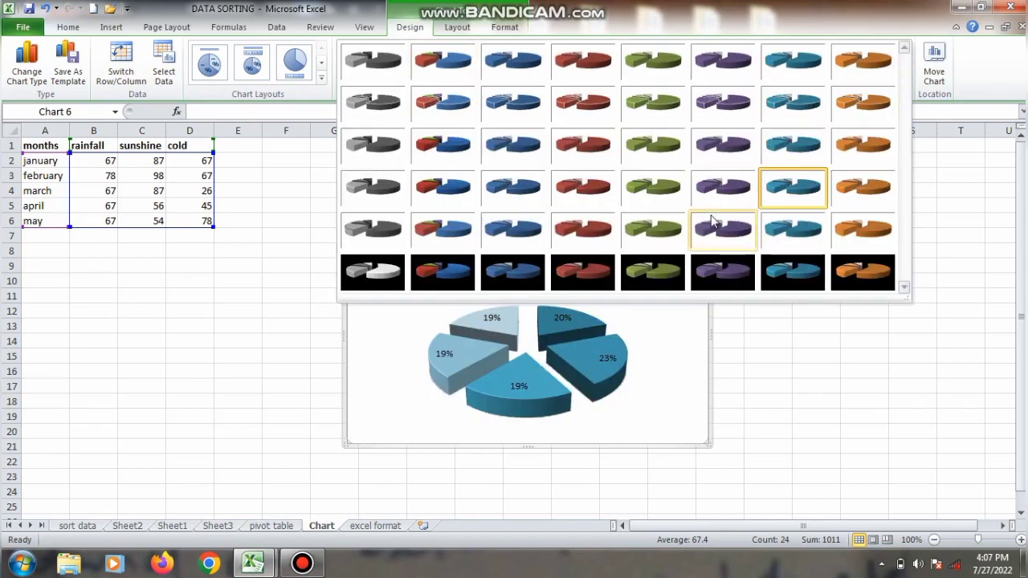
click(514, 277)
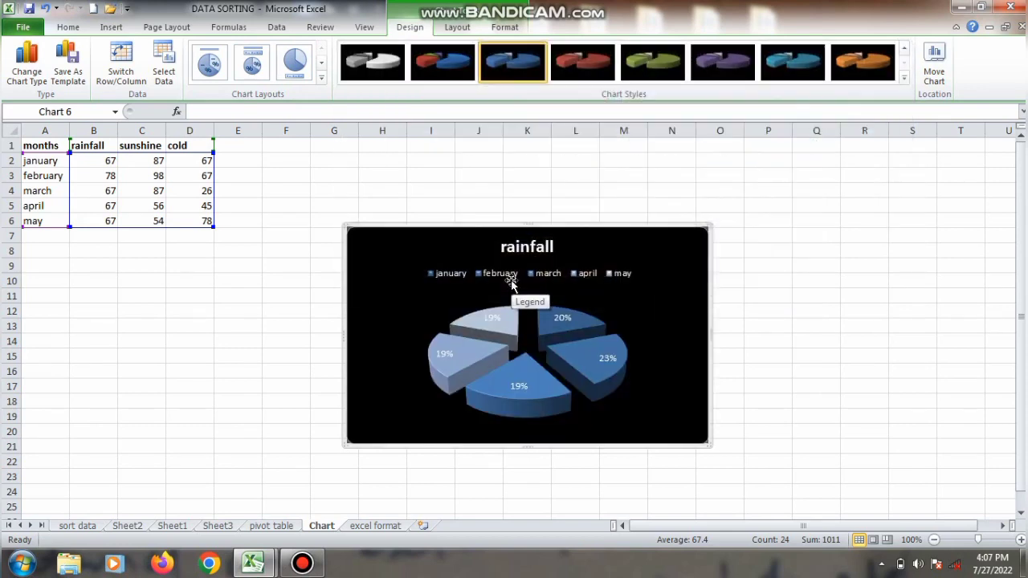
click(321, 78)
click(294, 104)
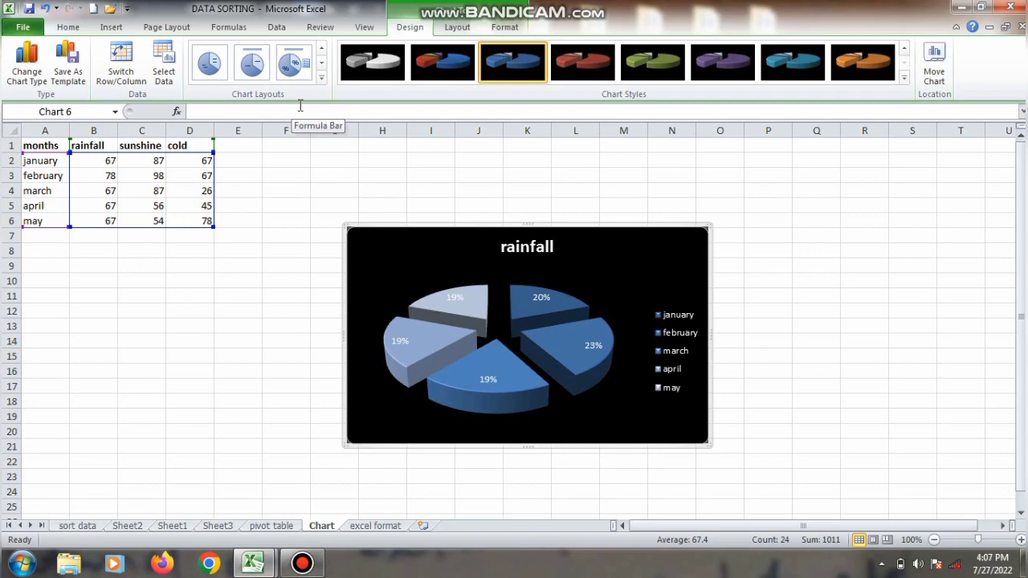
Step: Try a turquoise style with white background on the exploded 3-D pie chart
drag(372, 190, 482, 191)
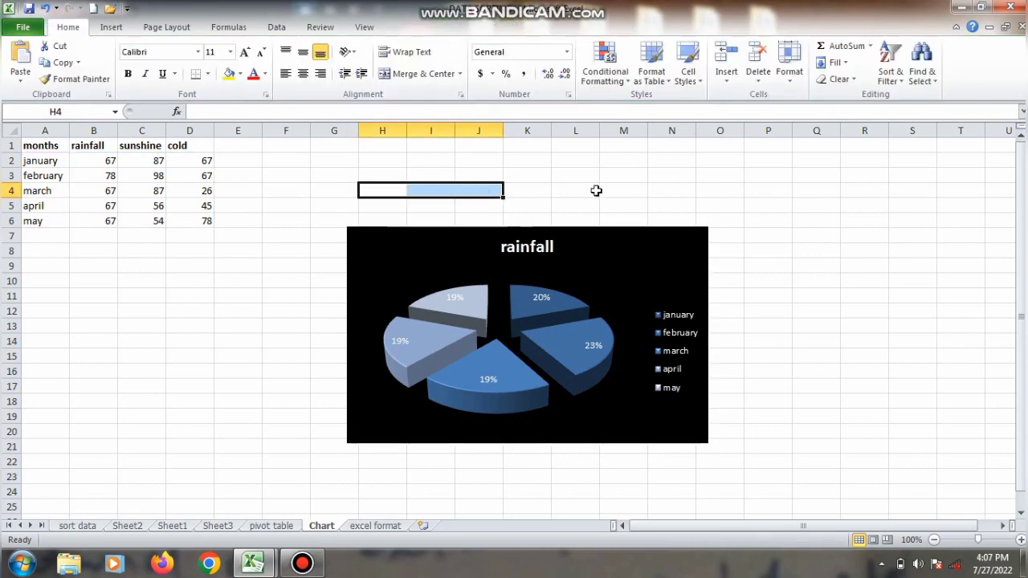
click(572, 302)
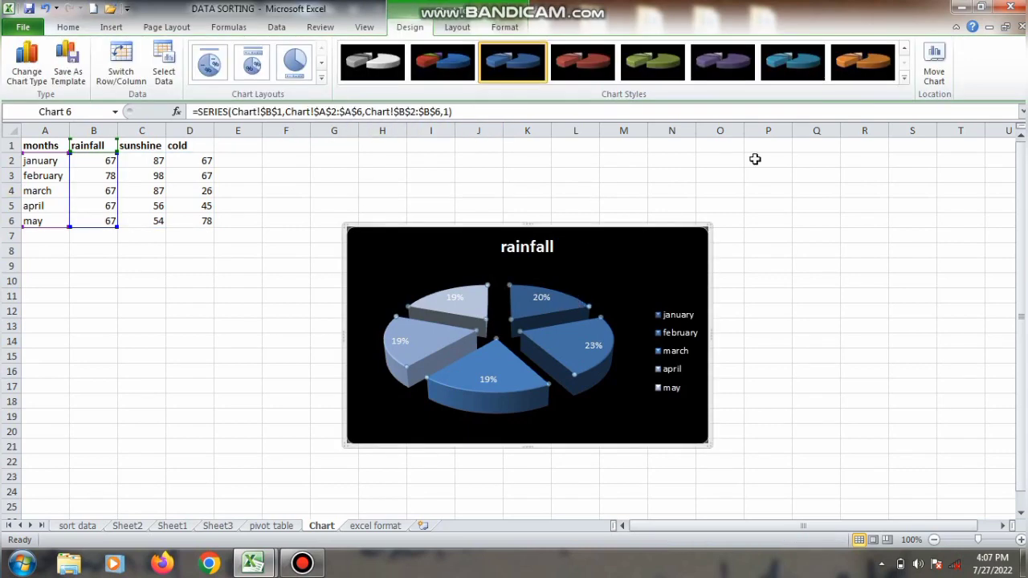
click(905, 78)
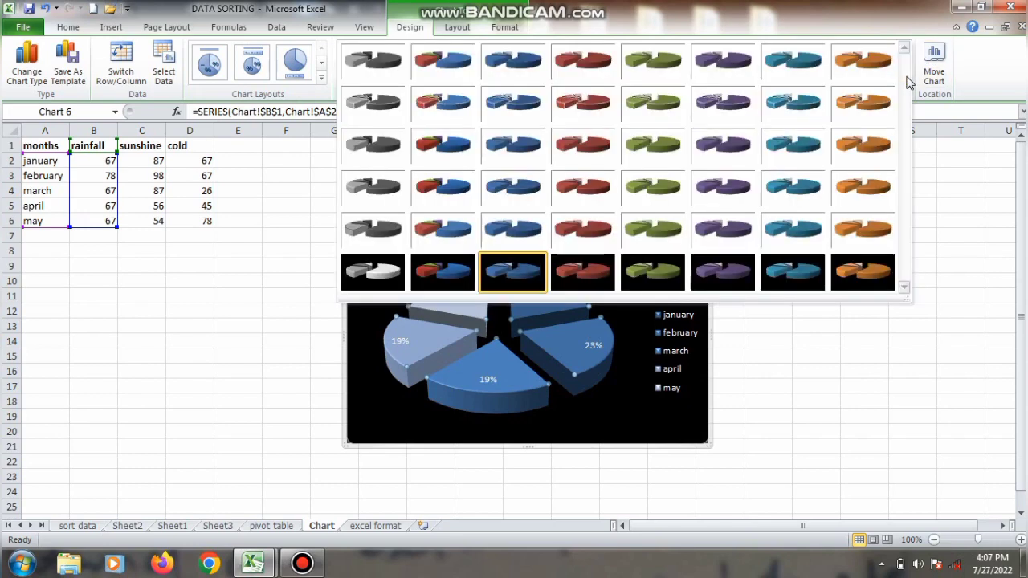
click(787, 144)
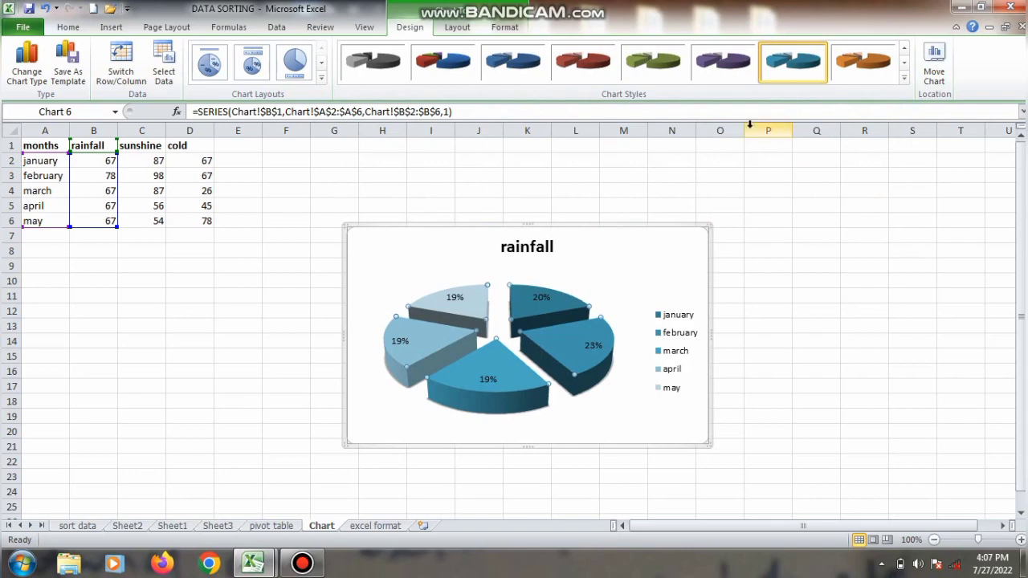
scroll(317, 97, up, 3)
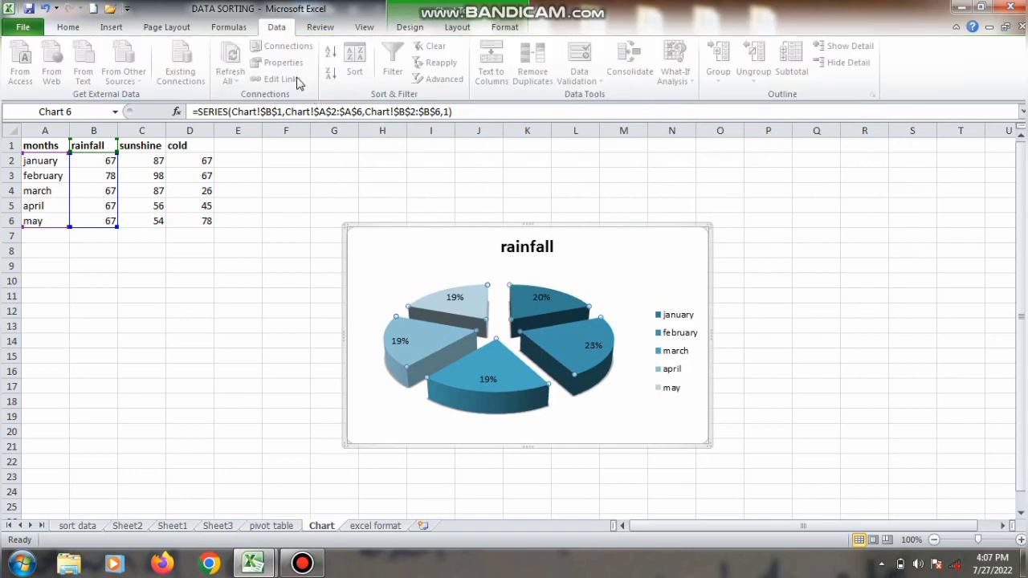
Step: Apply Layout 3 to the pie chart, with no title or percentages and the legend below the slices
click(447, 276)
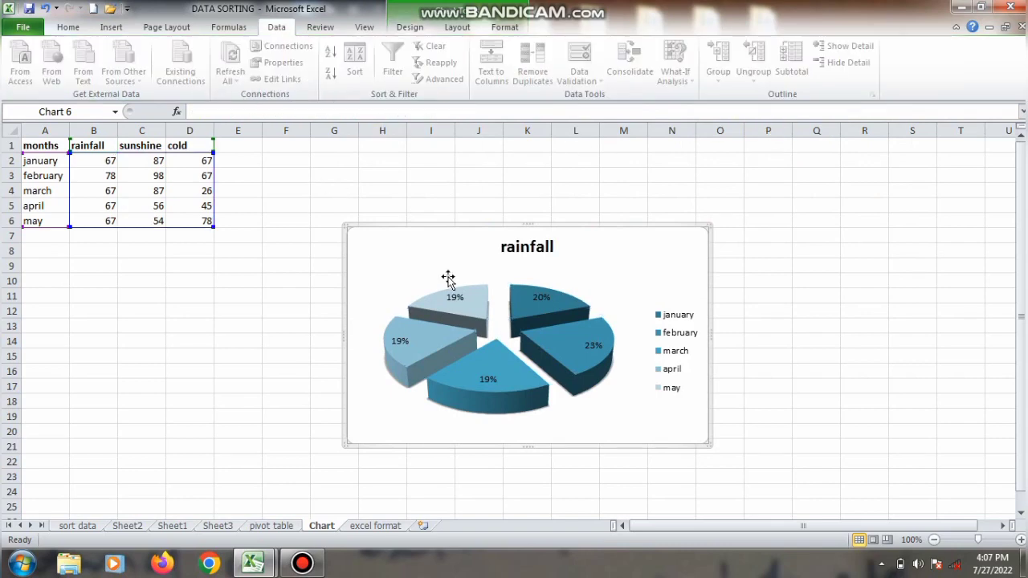
click(460, 29)
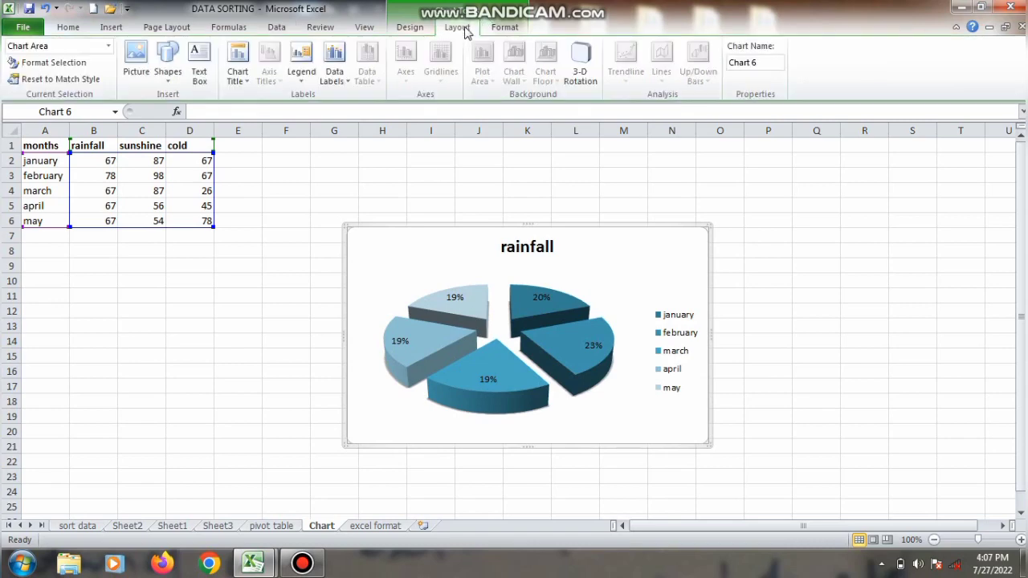
click(424, 29)
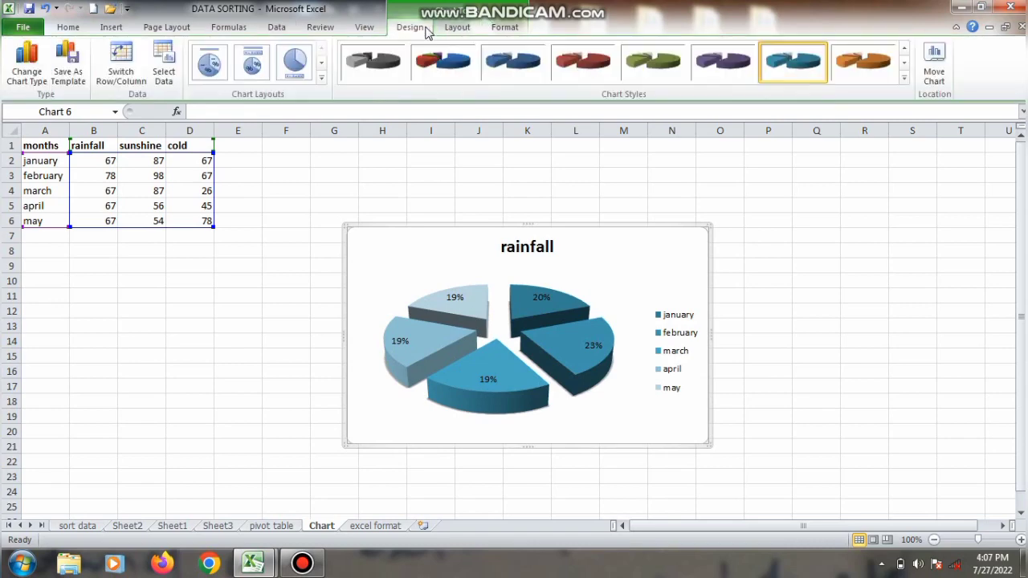
click(322, 77)
click(296, 62)
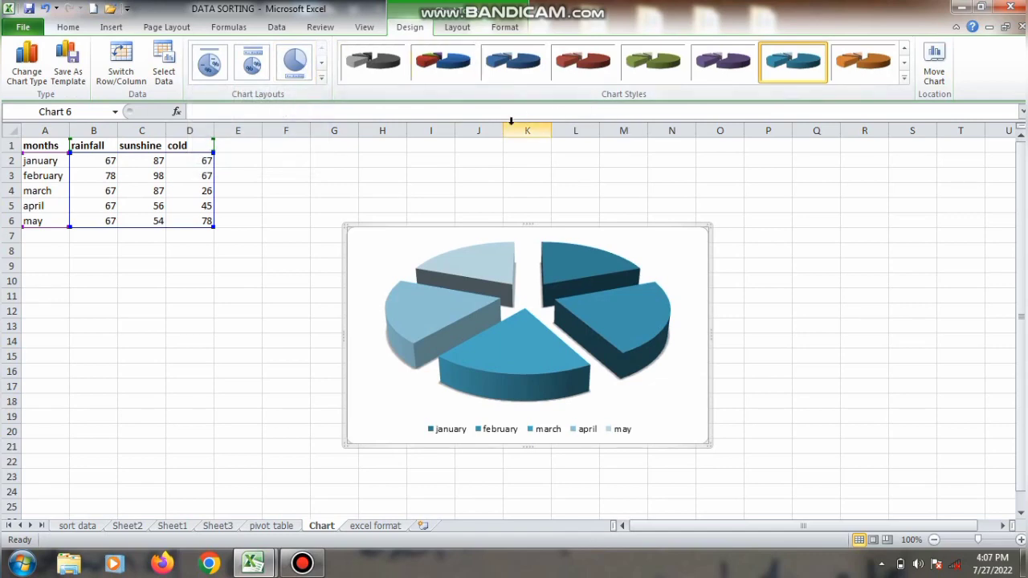
scroll(481, 169, down, 2)
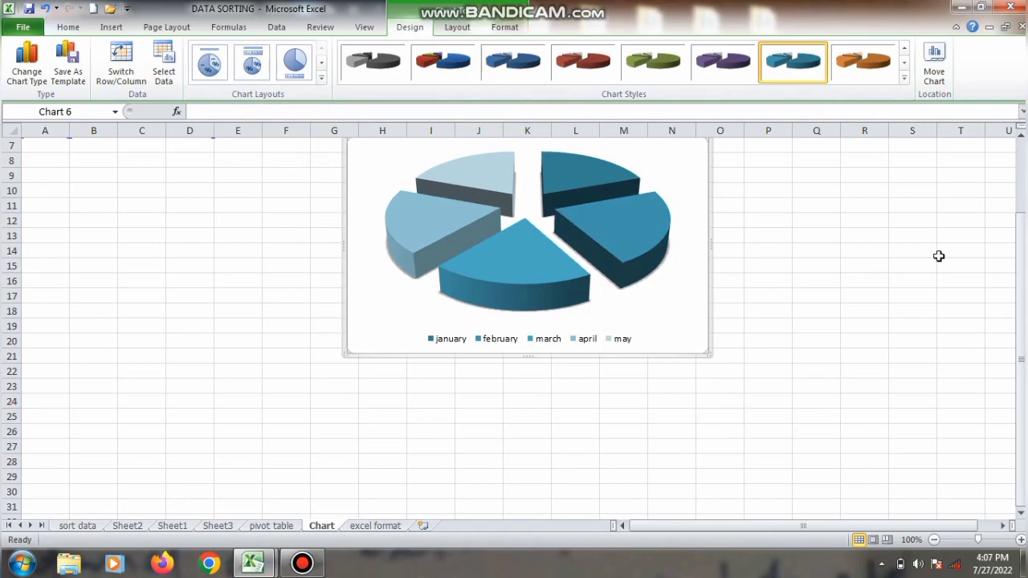
drag(1018, 289, 1008, 218)
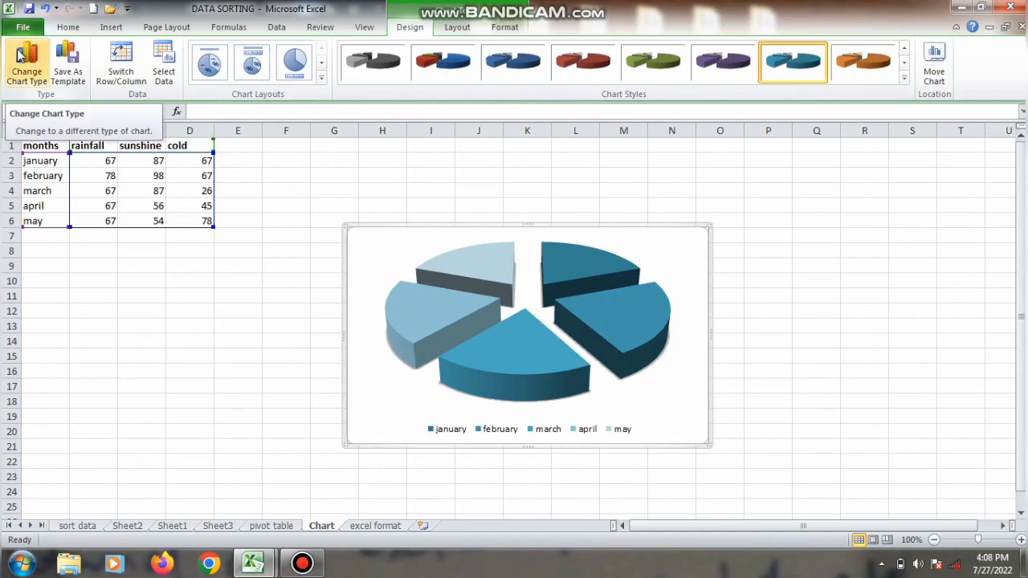
Step: Change the pie chart's type to Stacked Area in 3-D
click(27, 58)
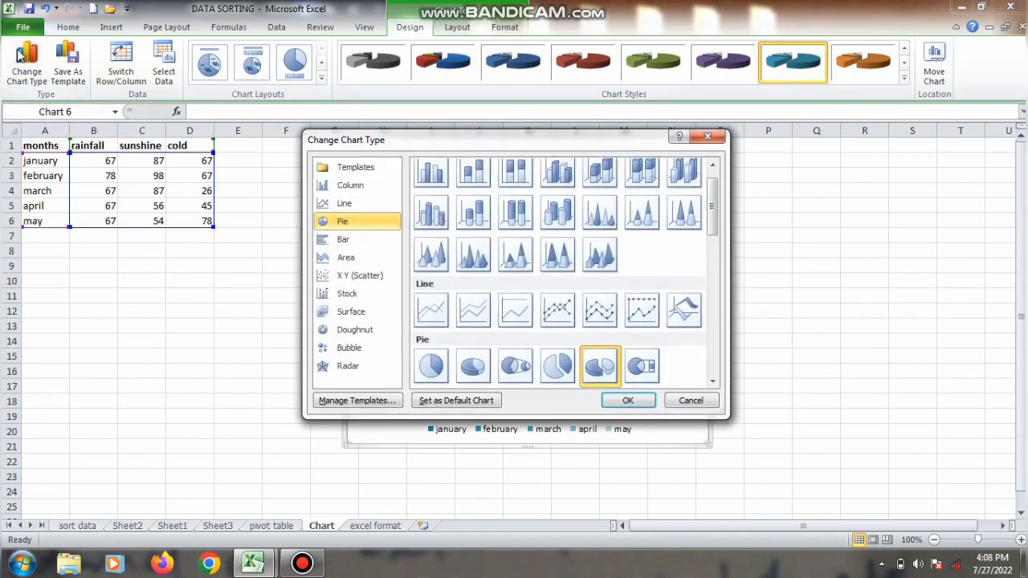
click(332, 260)
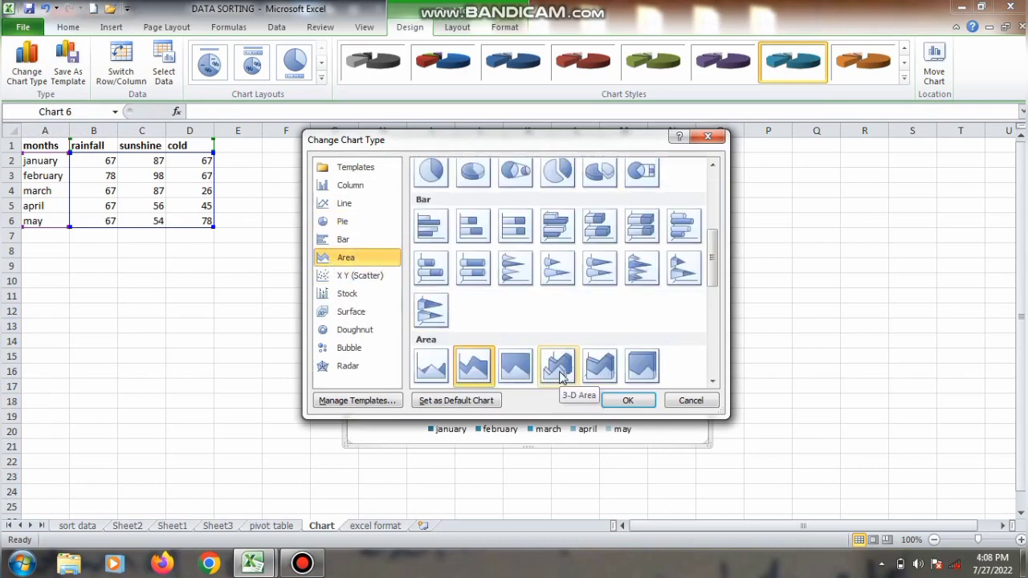
scroll(560, 378, up, 5)
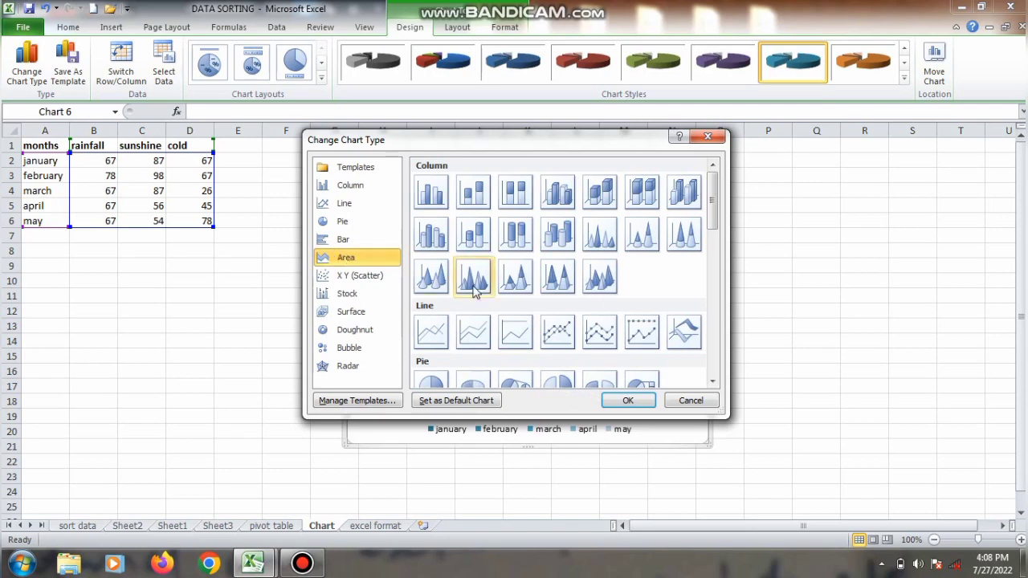
drag(714, 214, 717, 299)
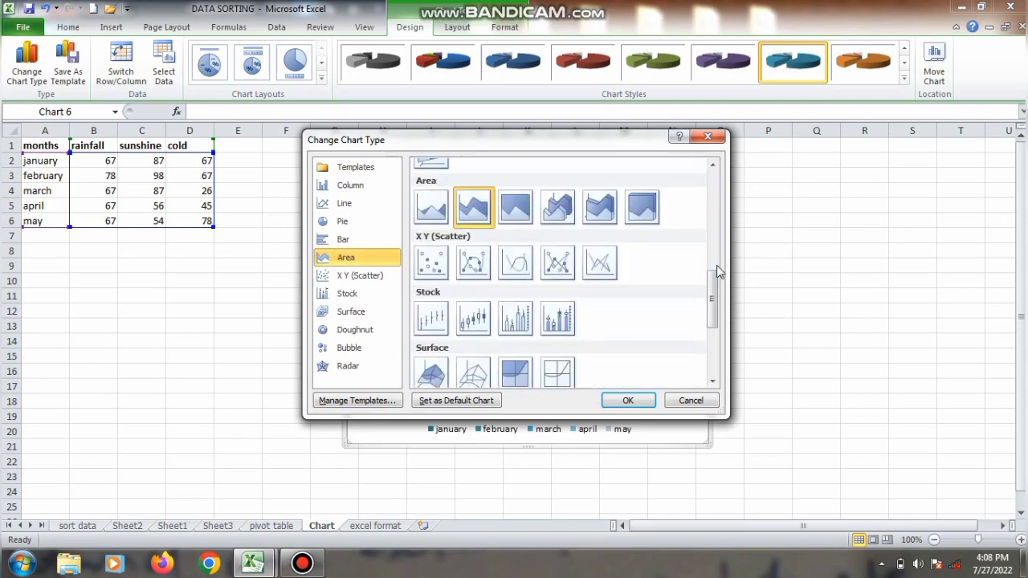
scroll(719, 272, up, 2)
scroll(589, 303, down, 4)
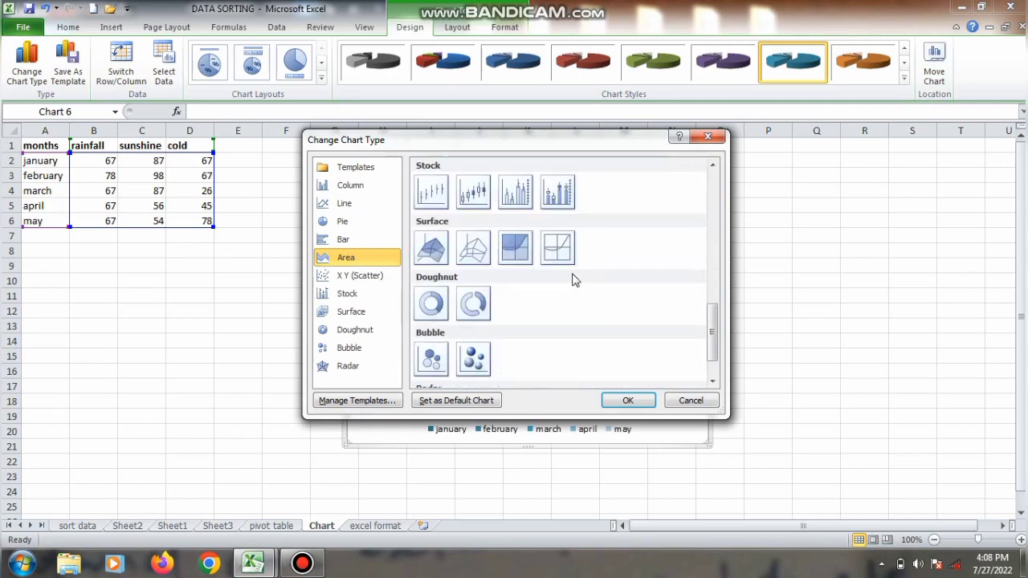
scroll(715, 178, up, 6)
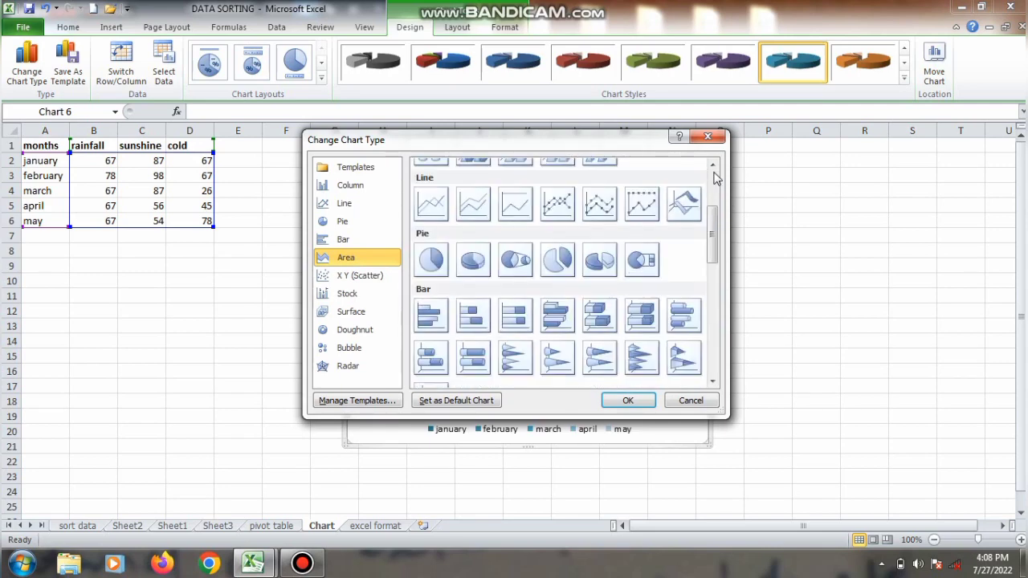
scroll(714, 173, down, 8)
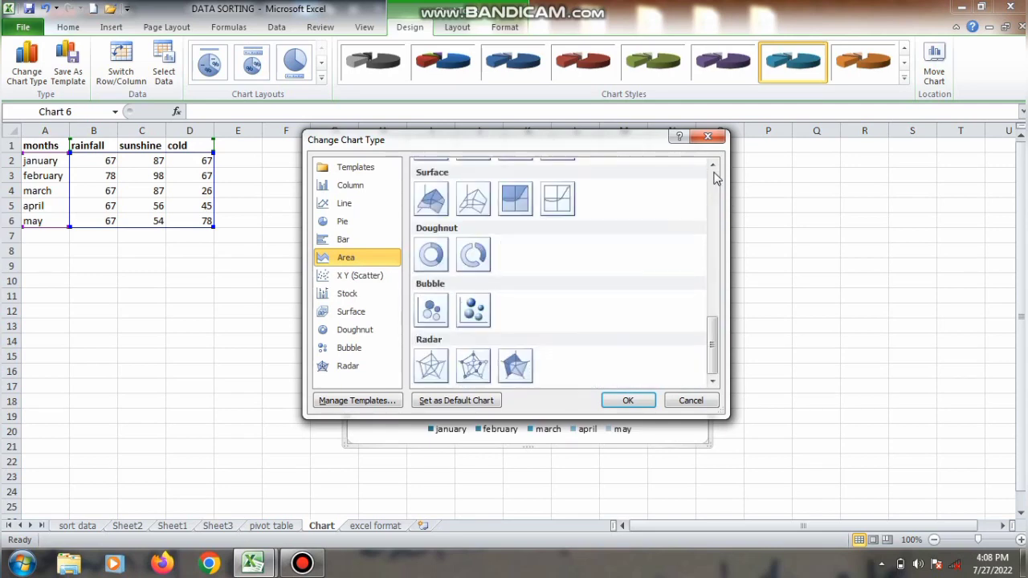
scroll(595, 307, up, 4)
click(596, 298)
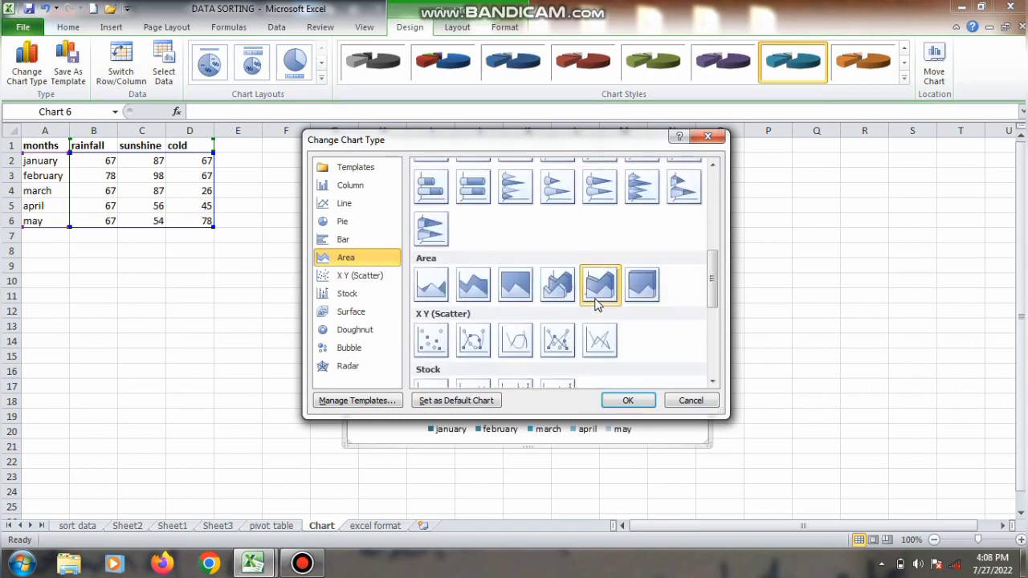
click(620, 400)
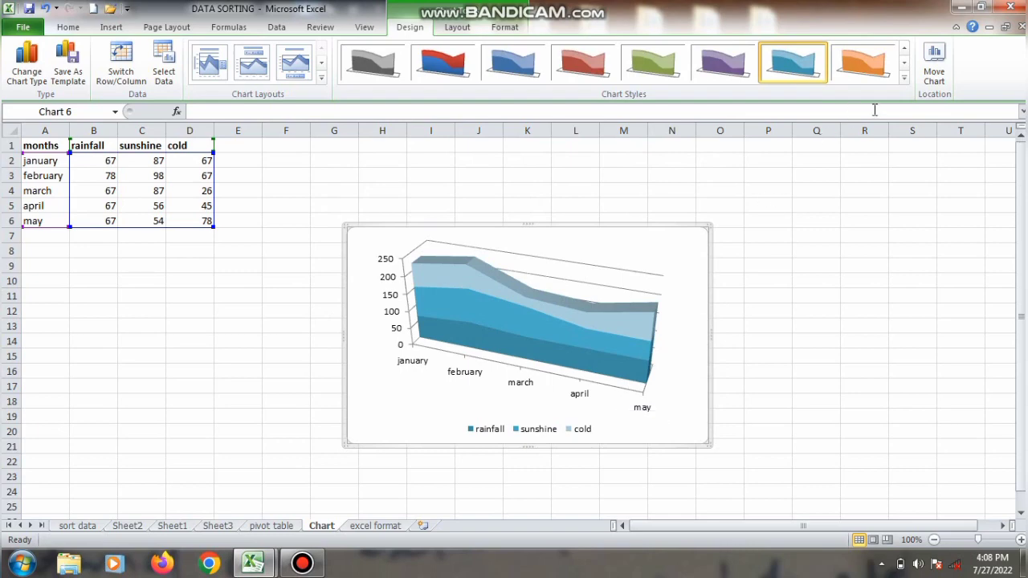
Step: Apply the green chart style with black background to the 3-D area chart
click(904, 78)
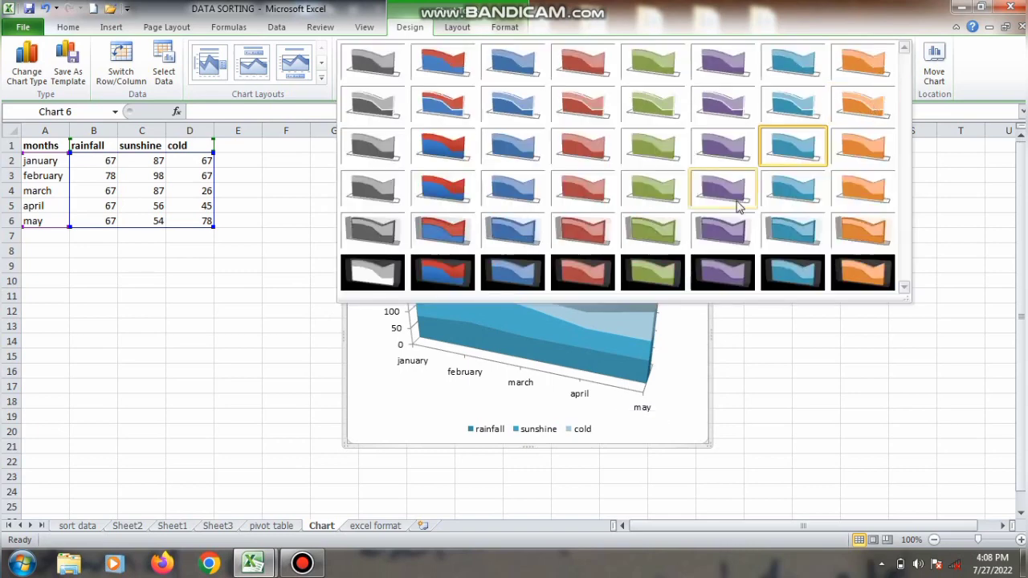
click(683, 265)
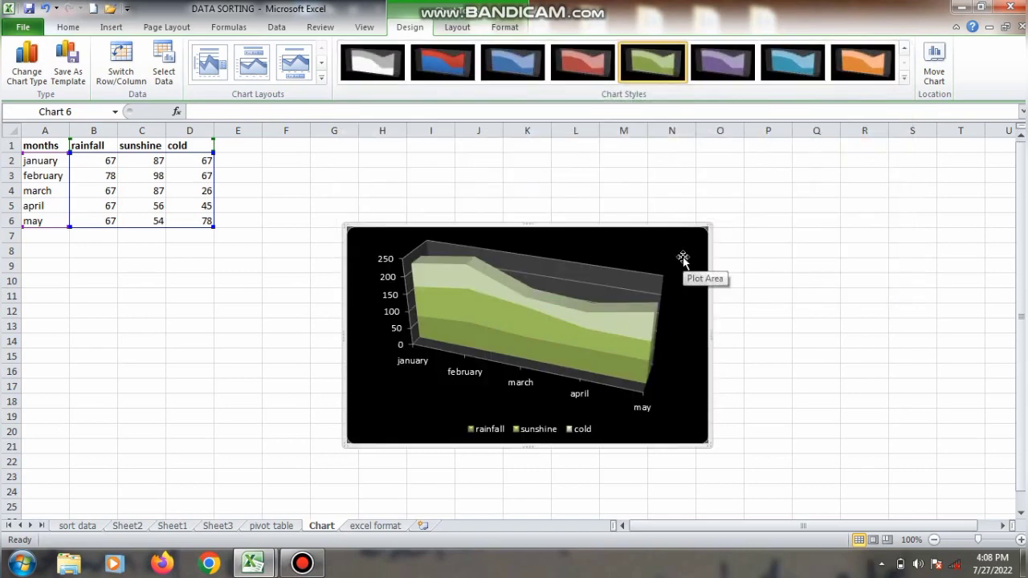